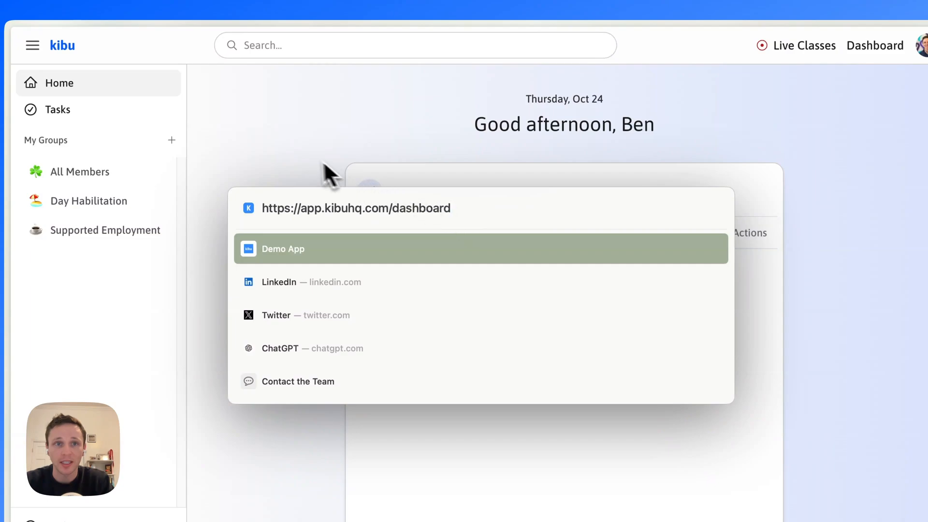
Step: Open the Day Habilitation group and look through its members' service records for October 24th, 2024
left_click(323, 163)
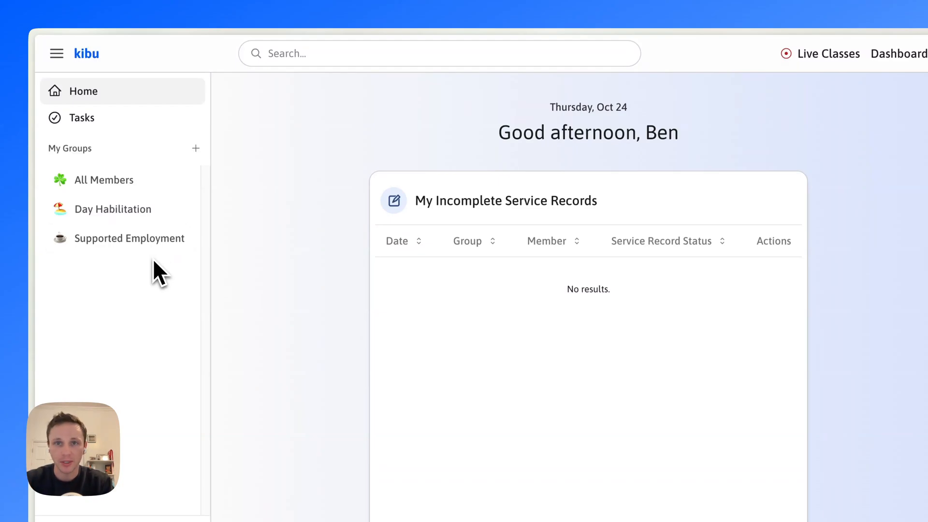
left_click(160, 212)
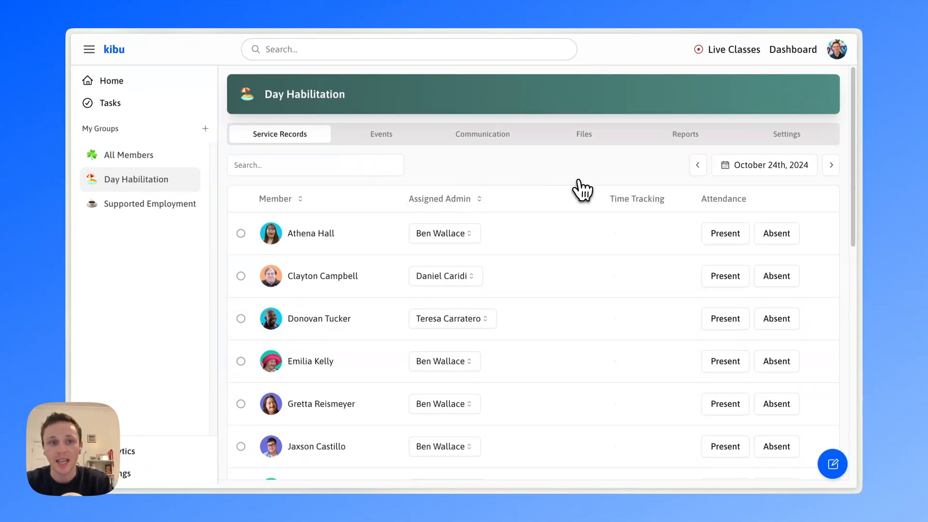
scroll(577, 188, "down", 2)
scroll(583, 190, "down", 5)
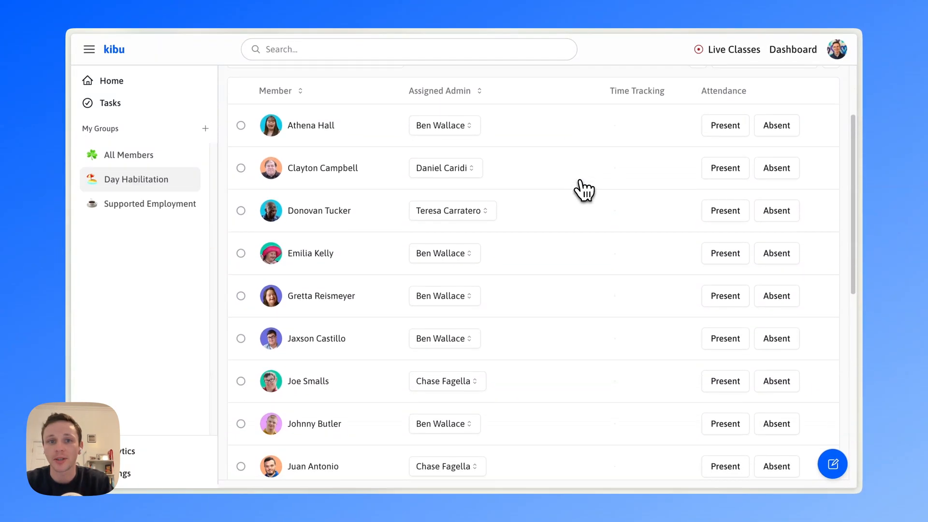
scroll(584, 190, "down", 5)
scroll(584, 190, "up", 8)
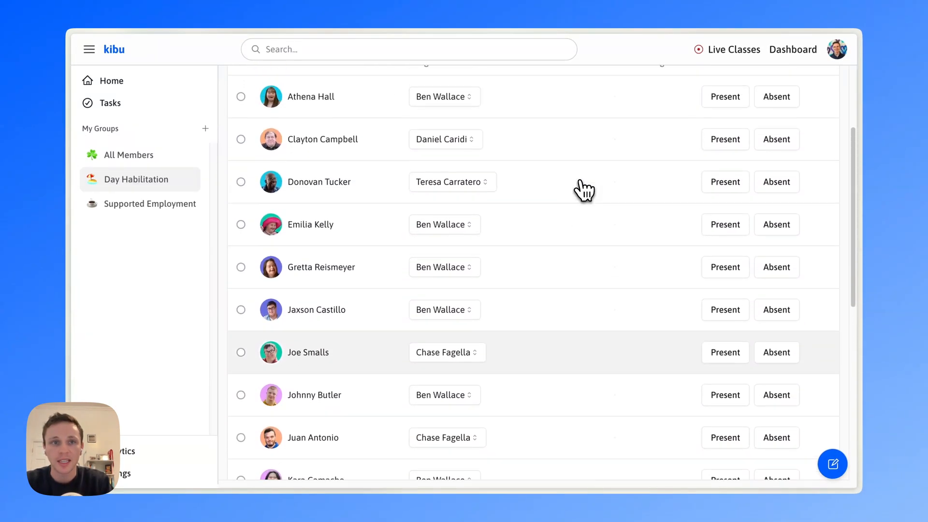
scroll(583, 190, "up", 1)
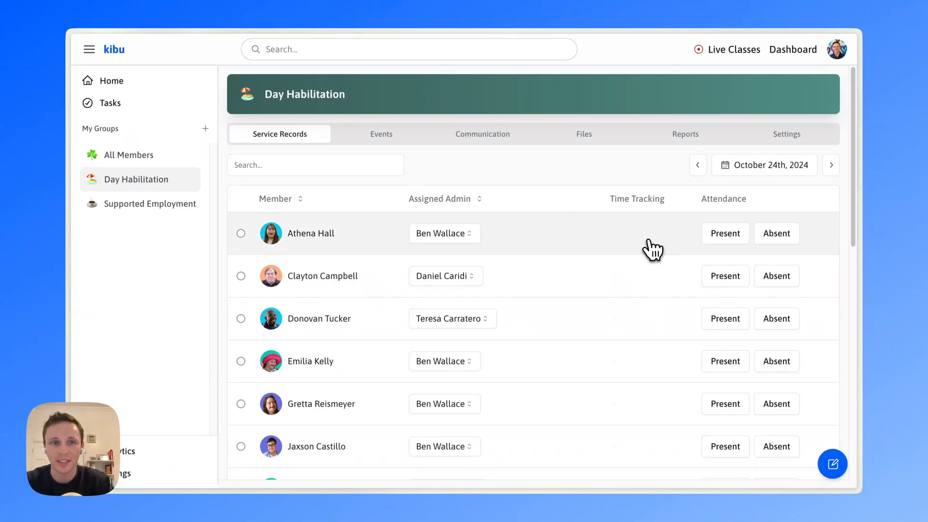
Step: Mark the first three Day Habilitation members as present and the fourth member as absent
left_click(721, 245)
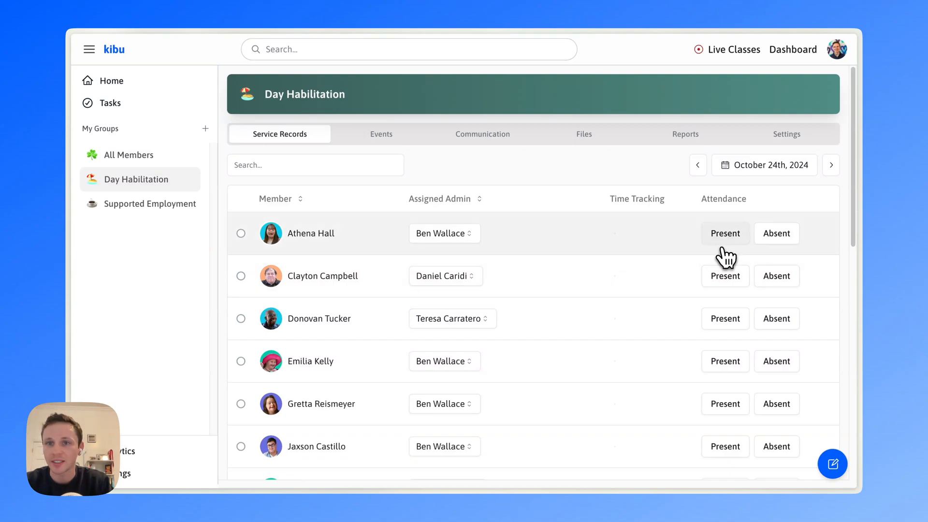
left_click(723, 275)
left_click(724, 321)
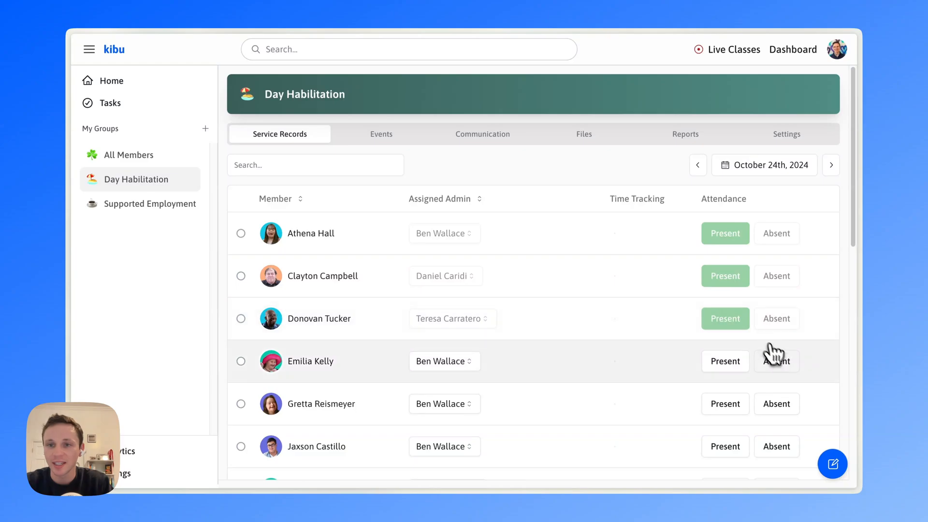
left_click(778, 362)
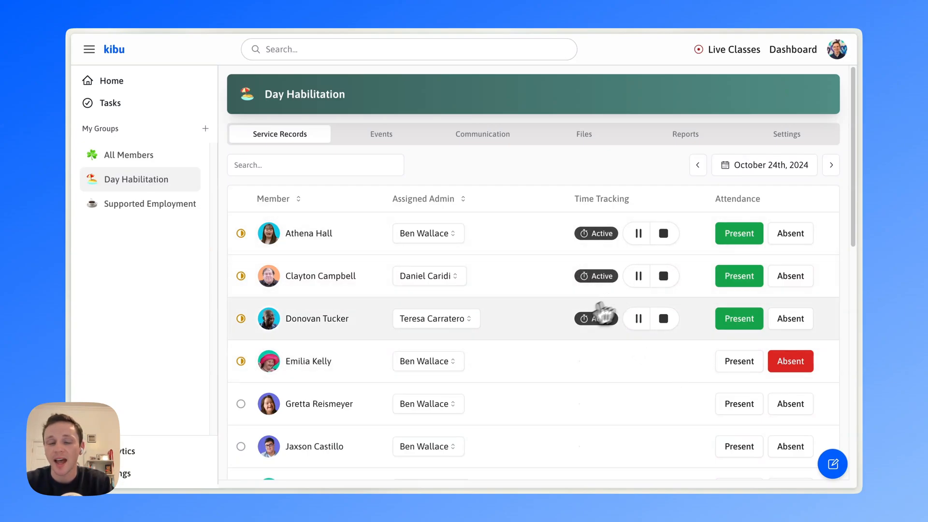
Step: View the first member's service record, close it, and reassign the second member to the second admin offered
left_click(533, 239)
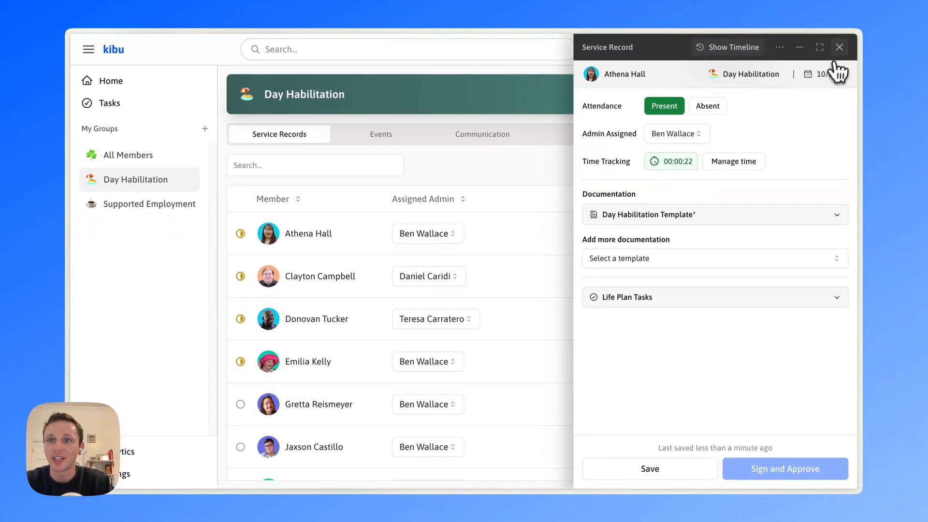
left_click(839, 48)
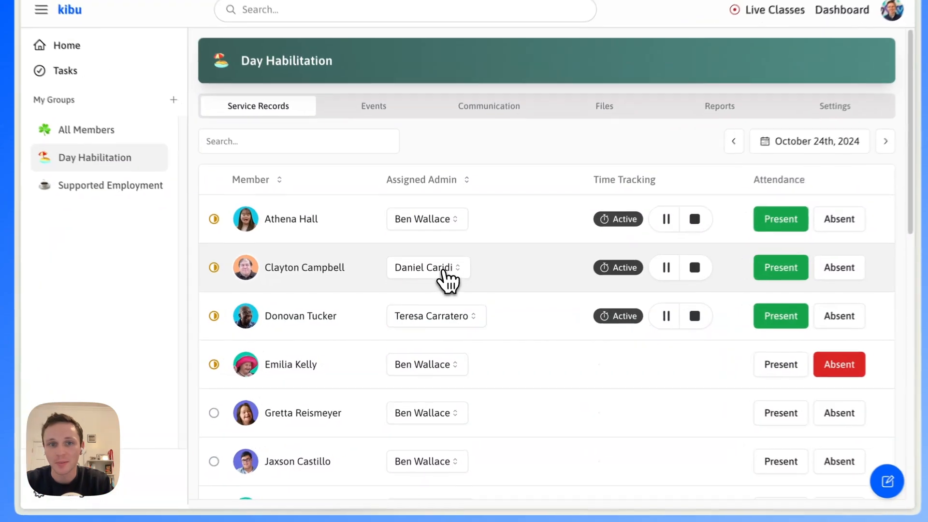
left_click(443, 276)
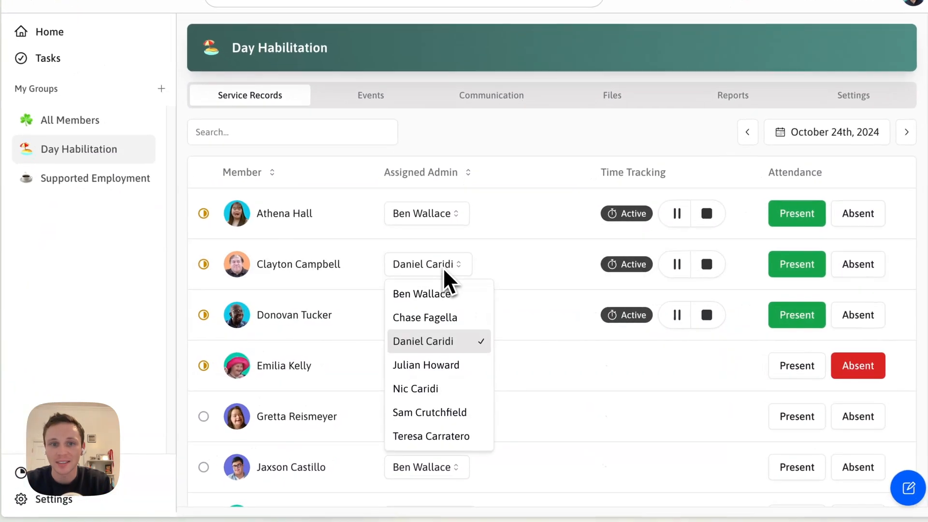
left_click(444, 318)
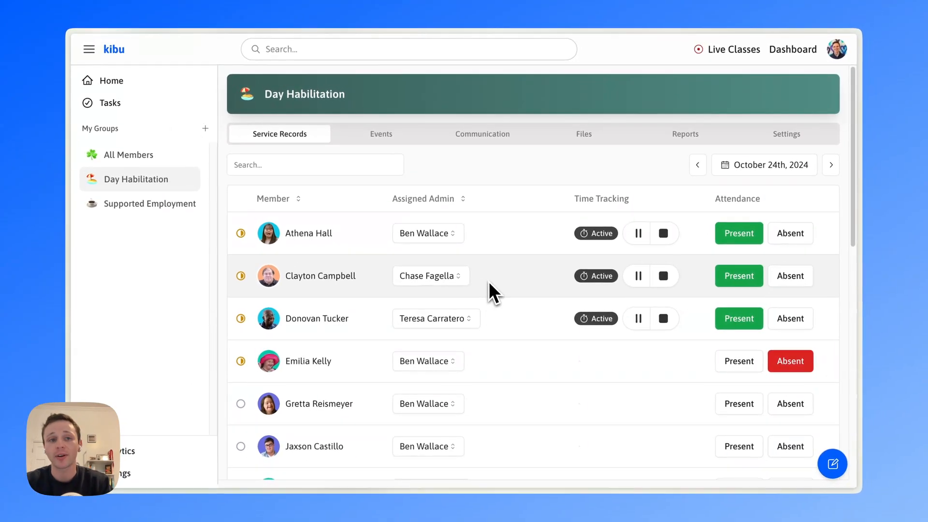
Step: From the home page, start a quick note that mentions the first and third Day Habilitation members, joined by "and"
left_click(132, 91)
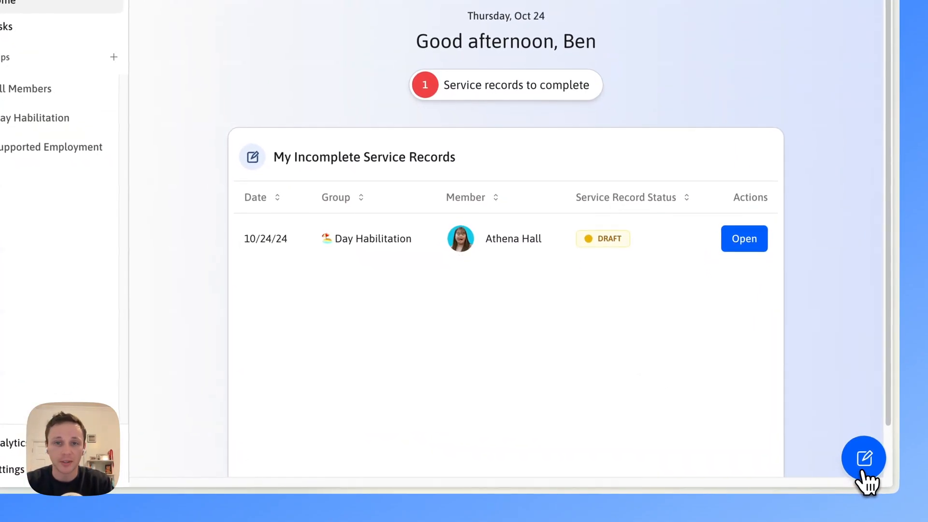
left_click(863, 471)
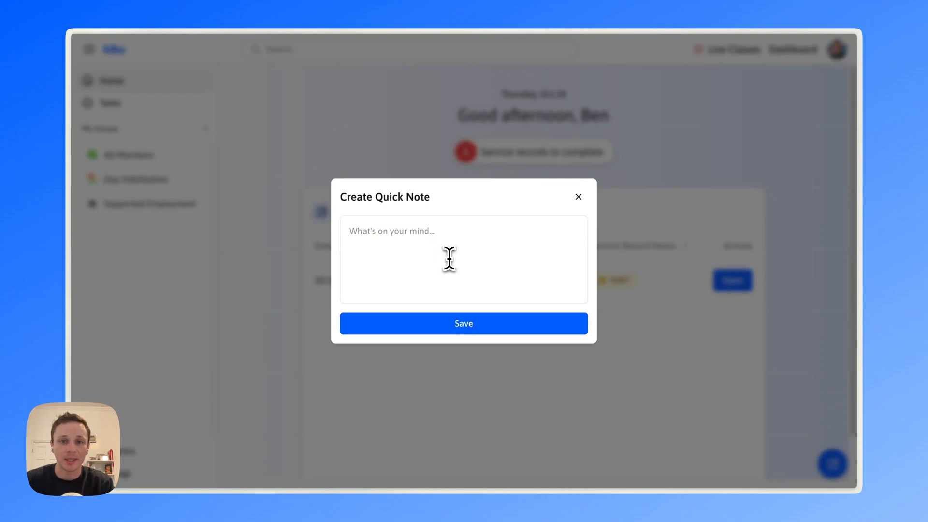
left_click(449, 259)
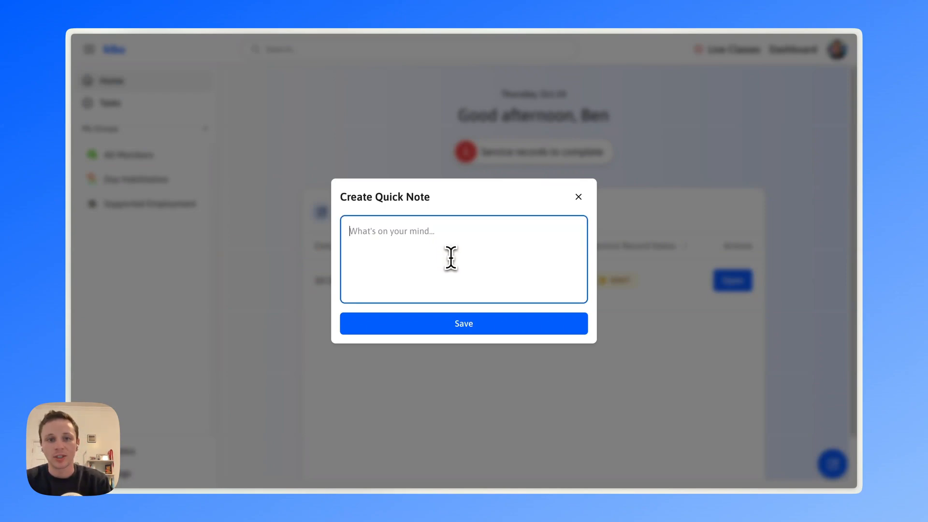
type("@")
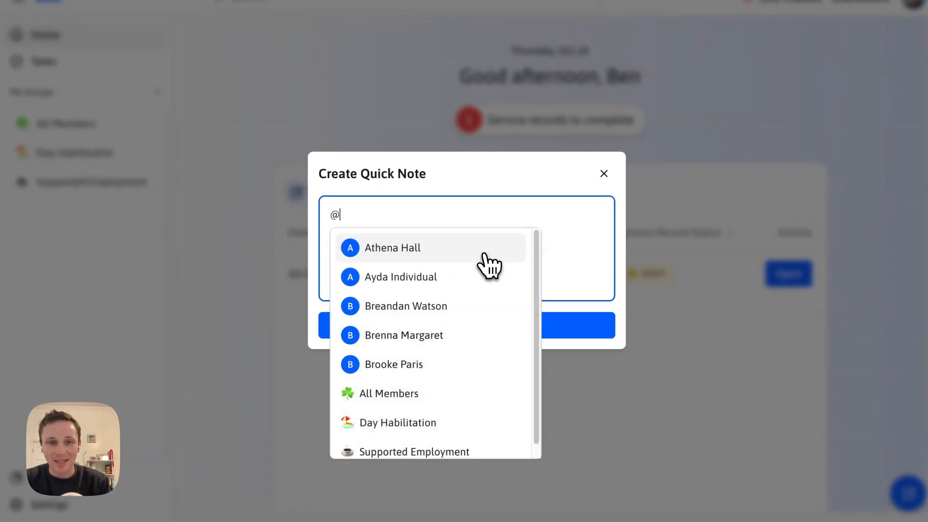
type("ath")
left_click(420, 254)
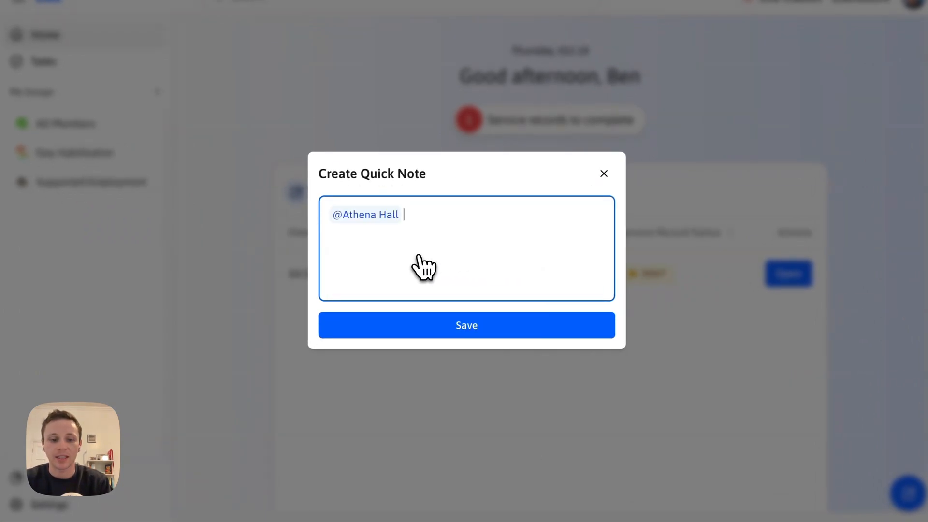
type("and @don")
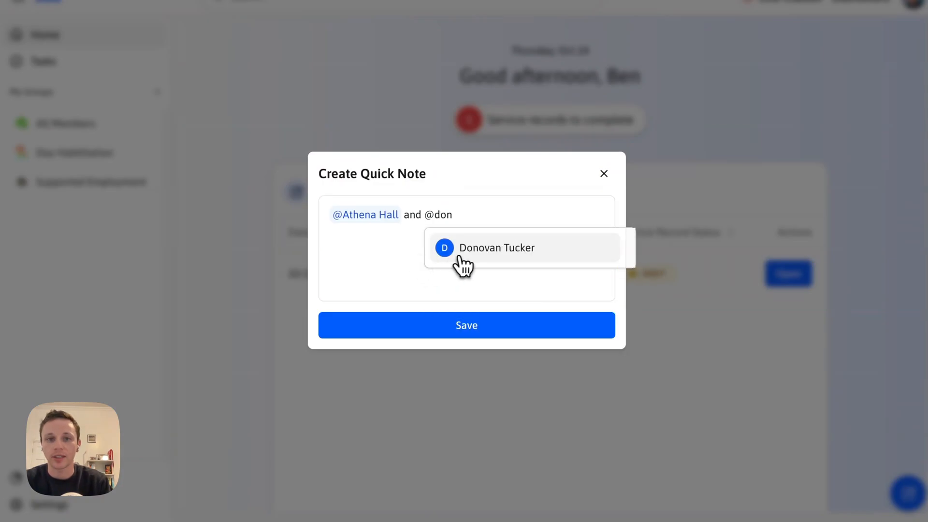
left_click(460, 256)
Step: Complete the quick note with "watched knitting videos. It helps calm down" and the first mentioned member's first name, and save it
type("watched kn")
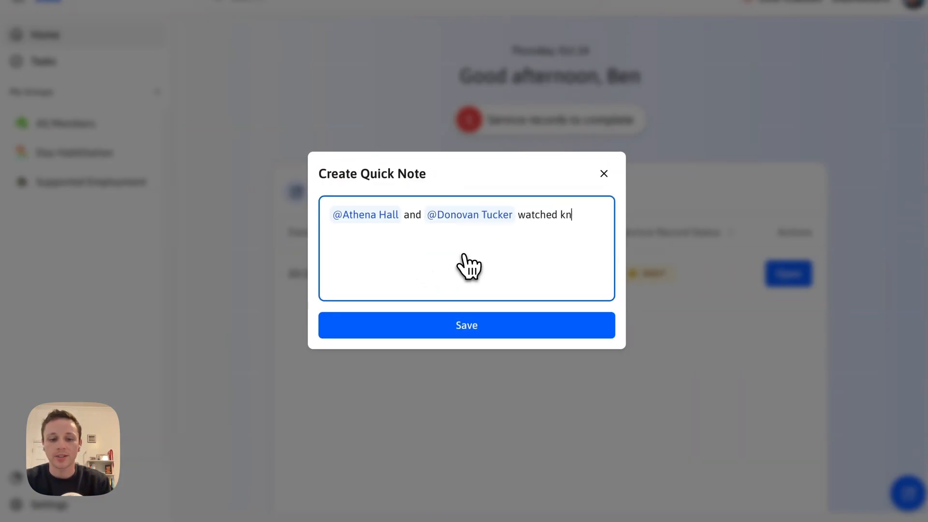
type("itting videos. ")
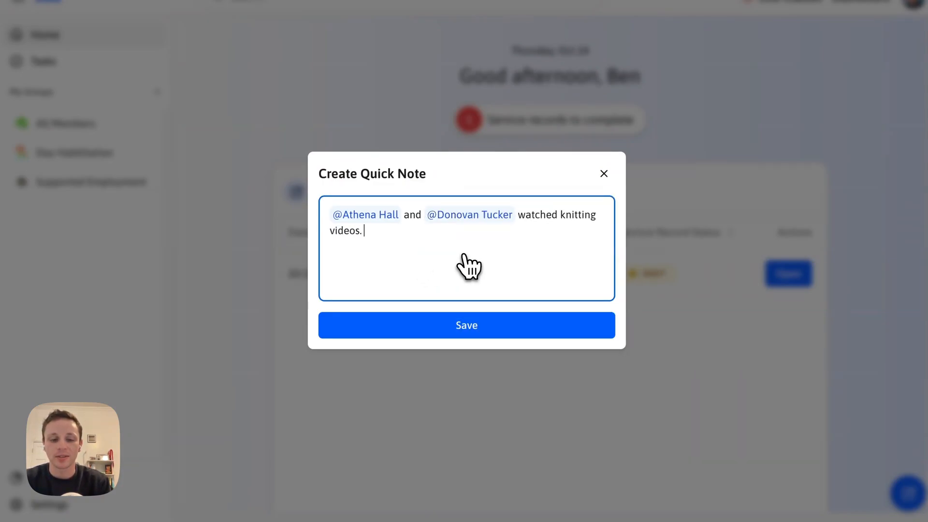
type("It helps ")
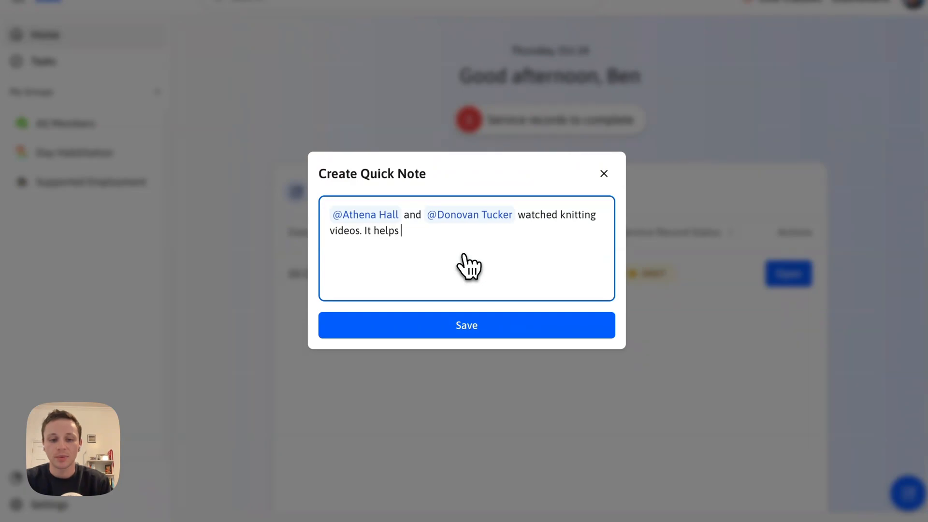
type("calm down Athen")
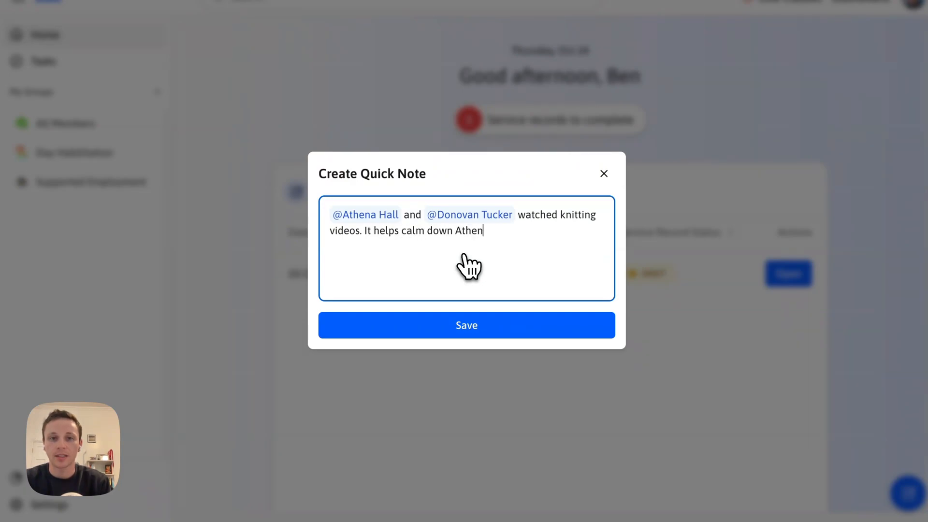
type("a")
left_click(469, 325)
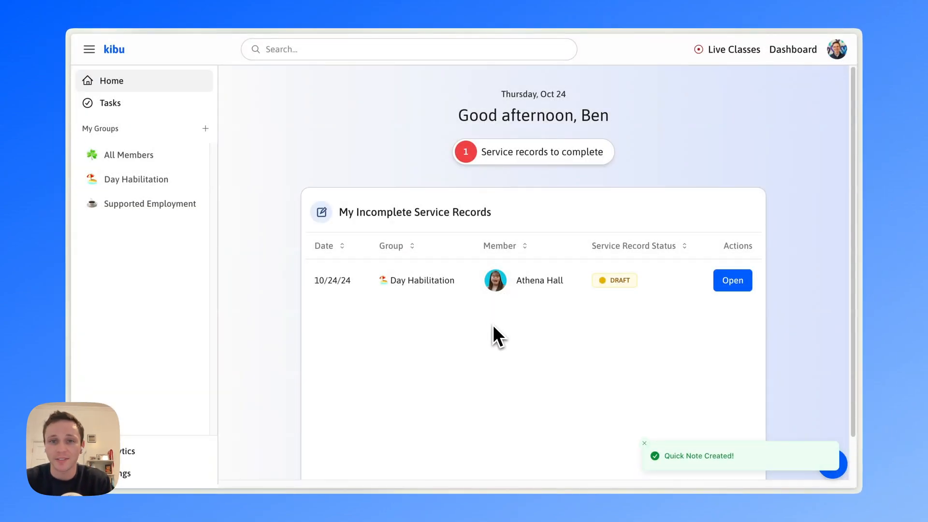
Step: Open the member's profile from the incomplete Day Habilitation service record and close the record
left_click(530, 288)
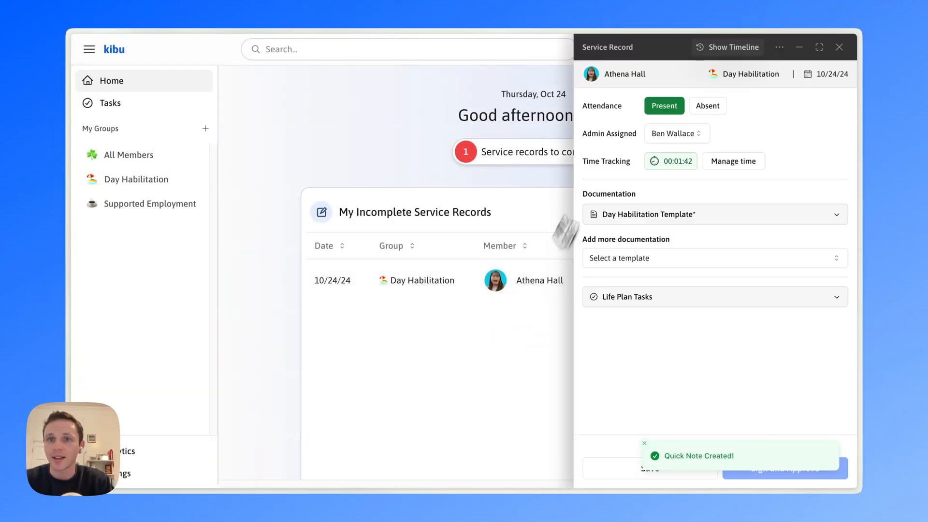
left_click(634, 76)
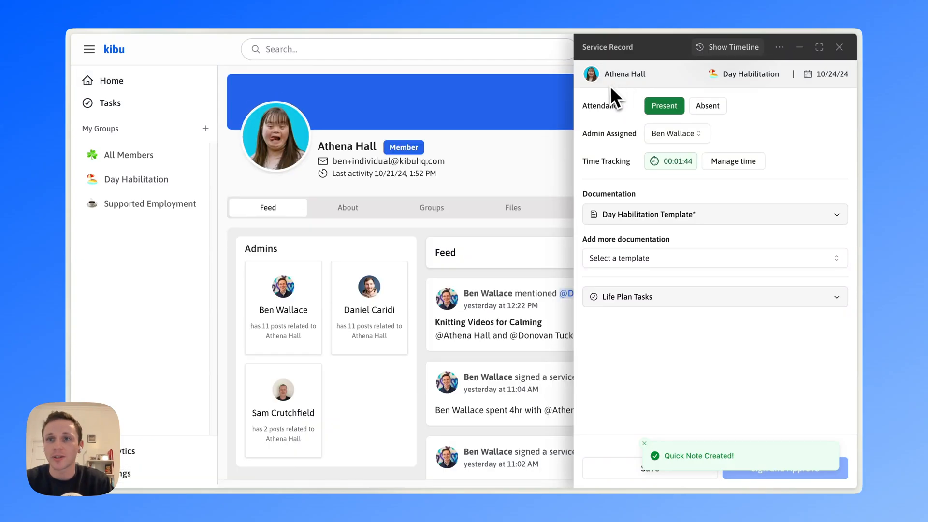
left_click(837, 47)
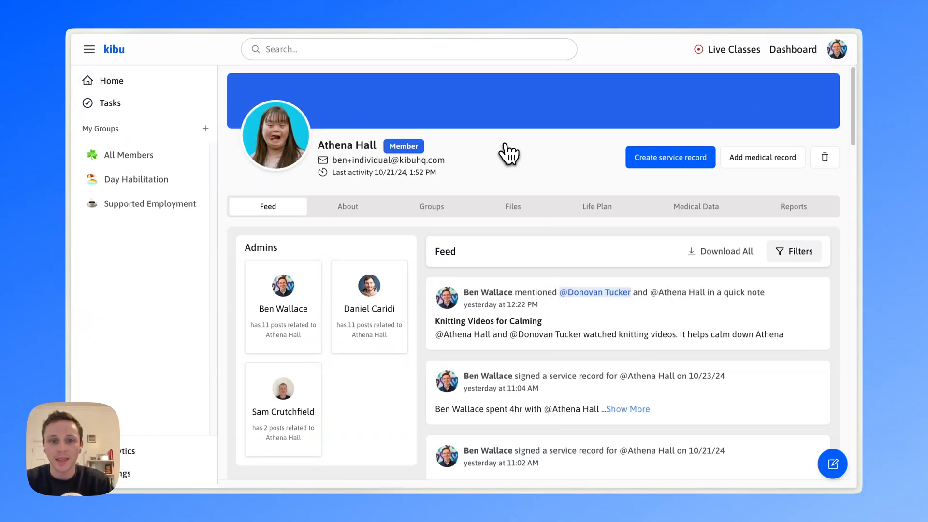
Step: Review the quick notes and signed service records in the member's profile feed
scroll(502, 147, "down", 2)
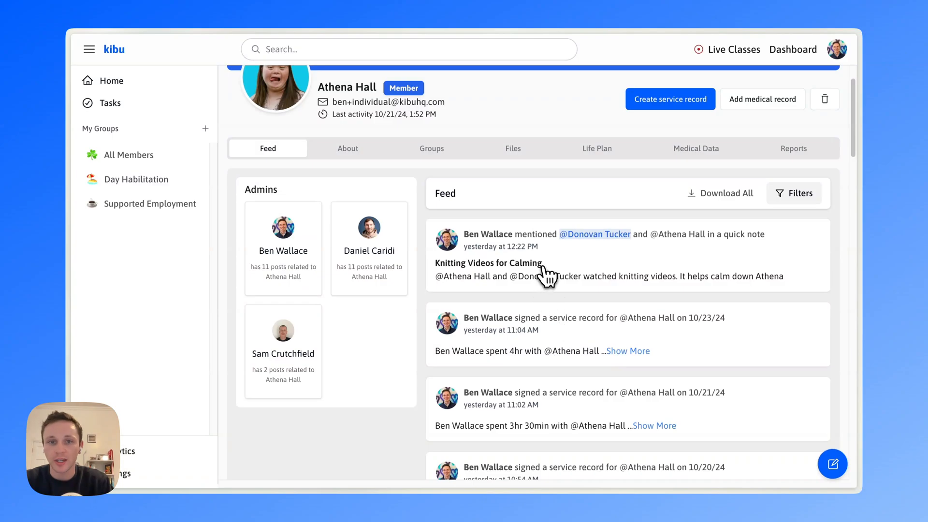
scroll(547, 242, "down", 1)
scroll(536, 240, "down", 10)
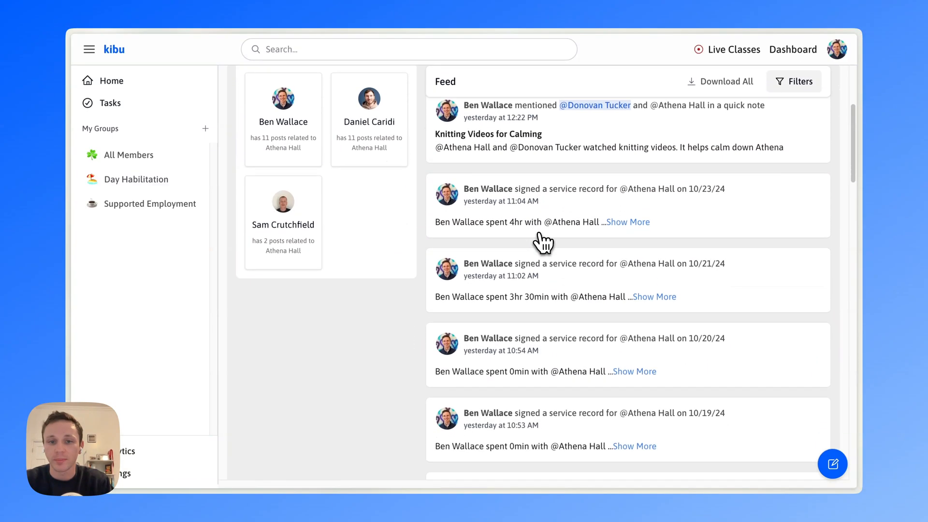
scroll(543, 242, "down", 2)
scroll(543, 242, "up", 15)
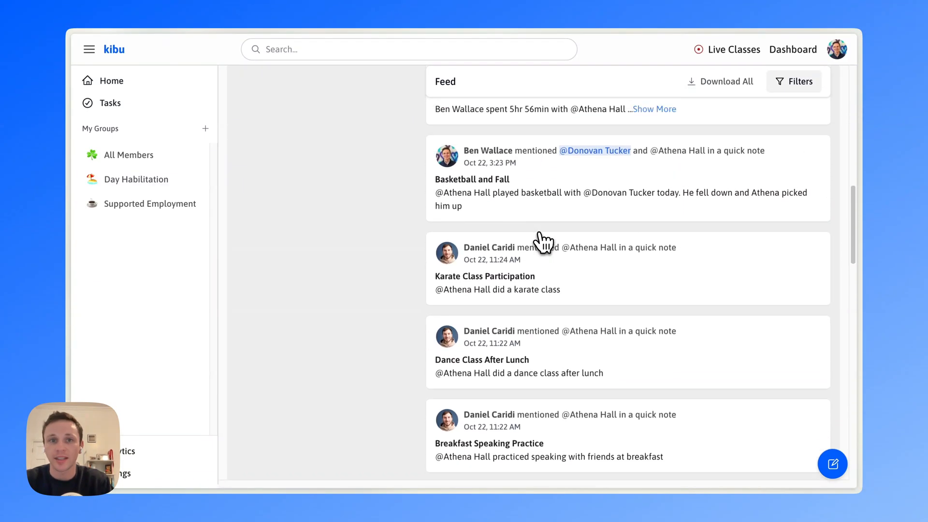
scroll(543, 242, "up", 1)
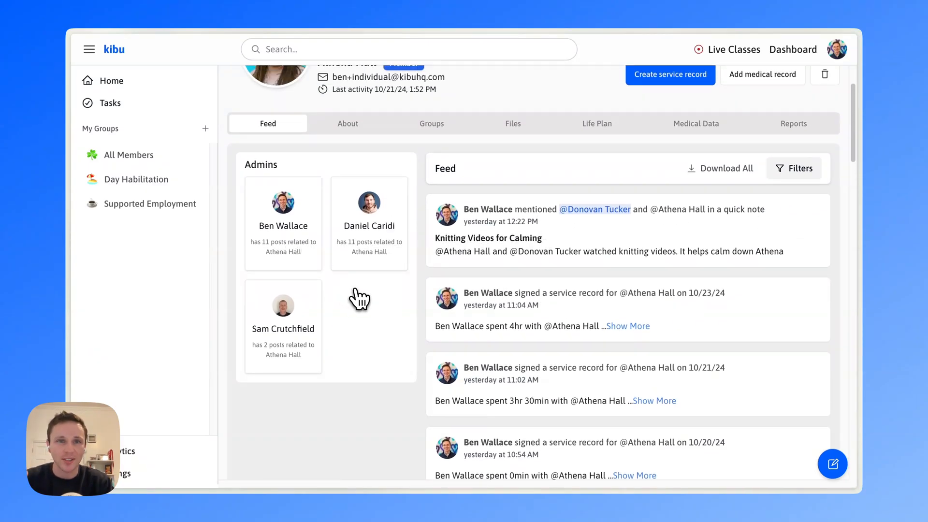
scroll(359, 300, "up", 2)
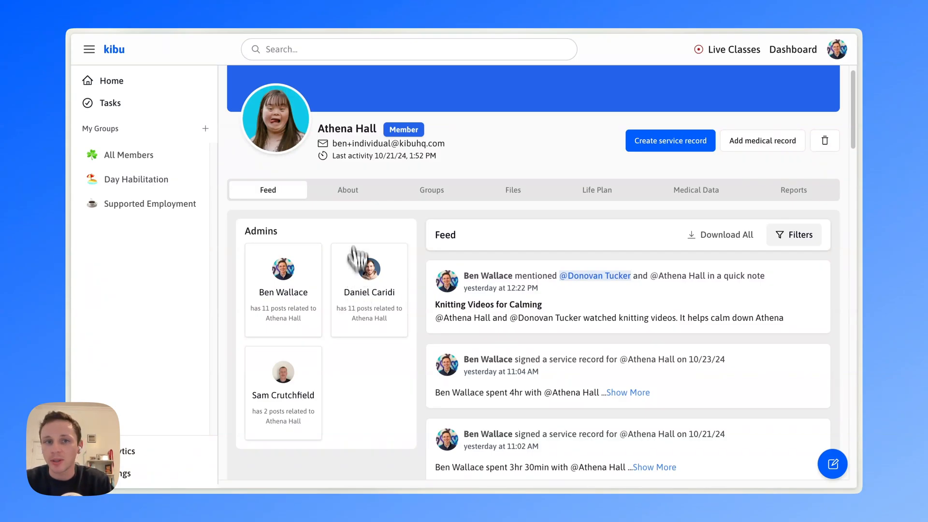
Step: Review the member's basic info, medical history and emergency contacts, and open the member's files
left_click(352, 194)
scroll(587, 325, "down", 4)
scroll(588, 325, "down", 7)
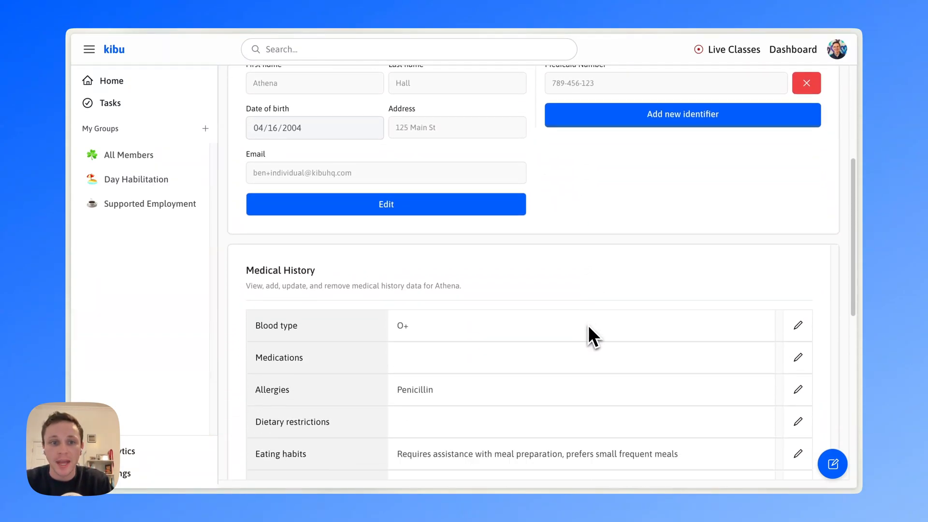
scroll(587, 325, "down", 3)
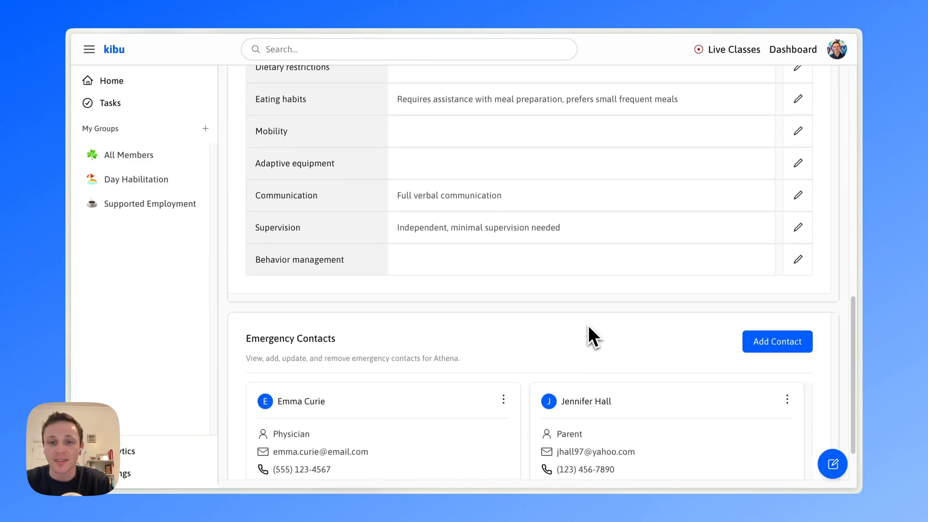
scroll(587, 324, "up", 6)
scroll(588, 325, "up", 8)
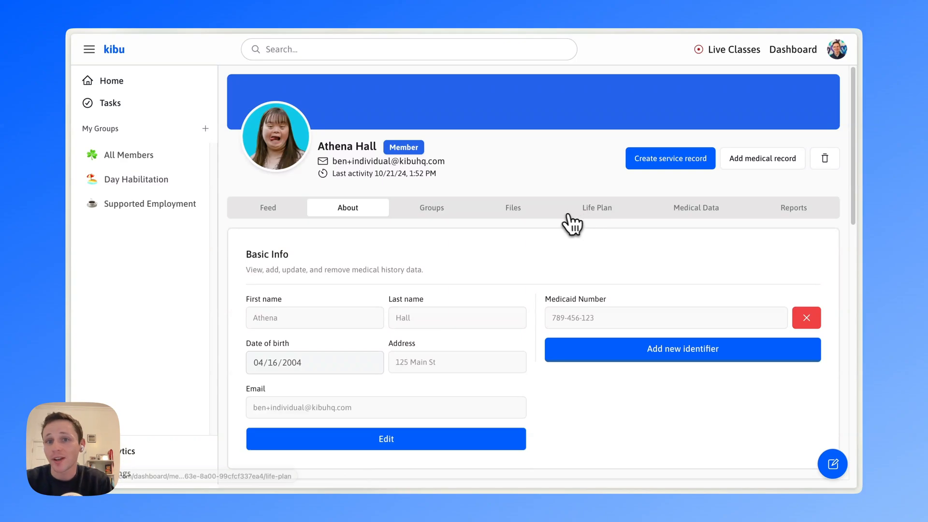
left_click(527, 211)
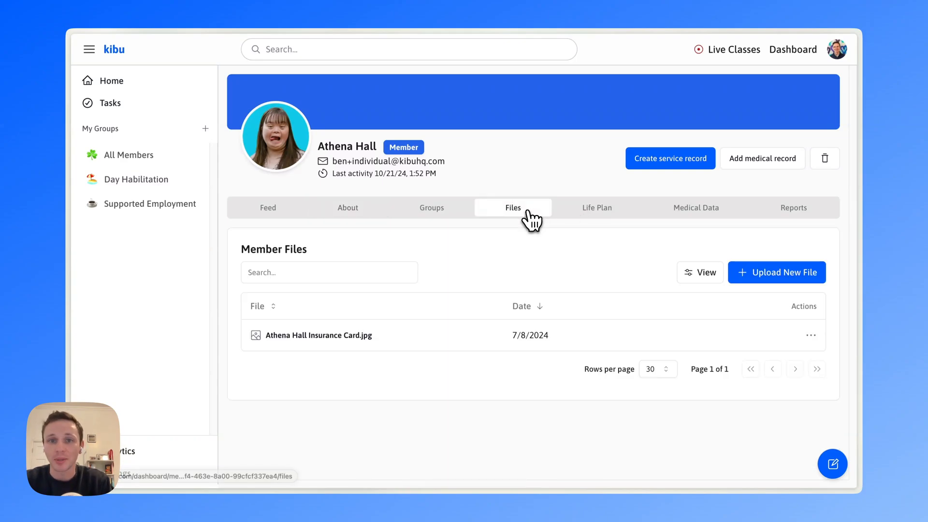
Step: Review the goals in the member's life plan
left_click(595, 215)
scroll(521, 246, "down", 3)
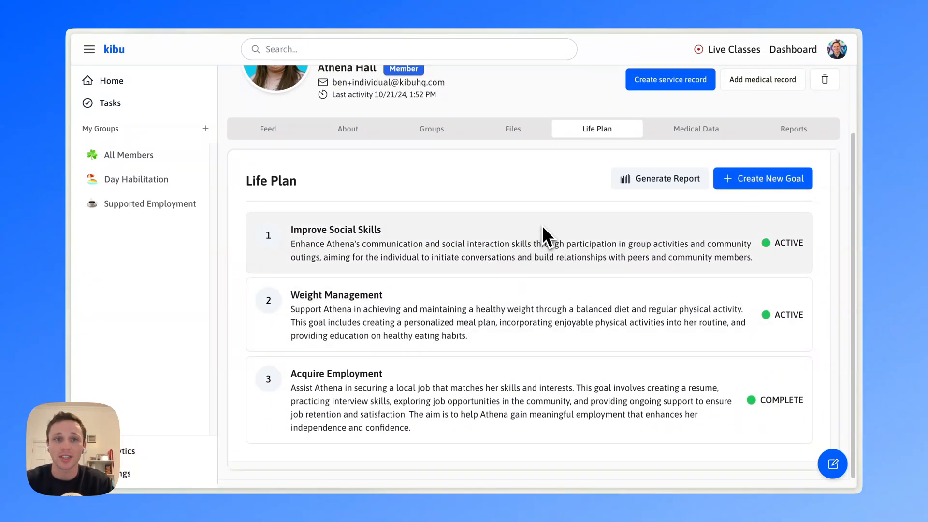
scroll(541, 224, "up", 2)
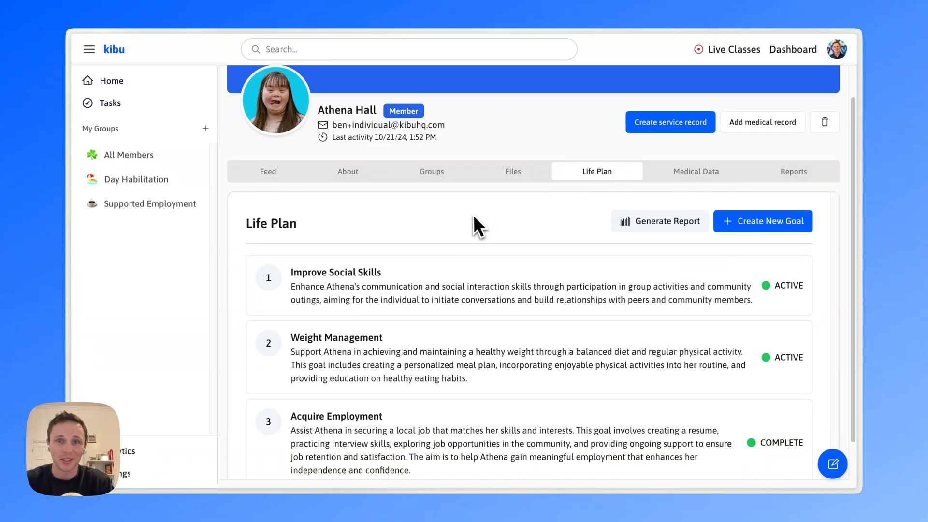
scroll(474, 215, "up", 1)
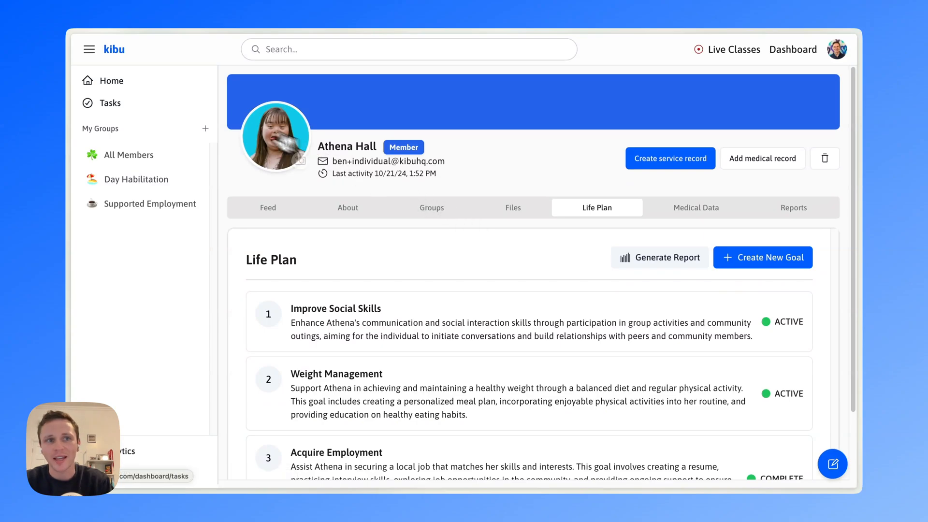
Step: Open the draft Day Habilitation service record from the home page and expand its Day Habilitation Template
left_click(150, 92)
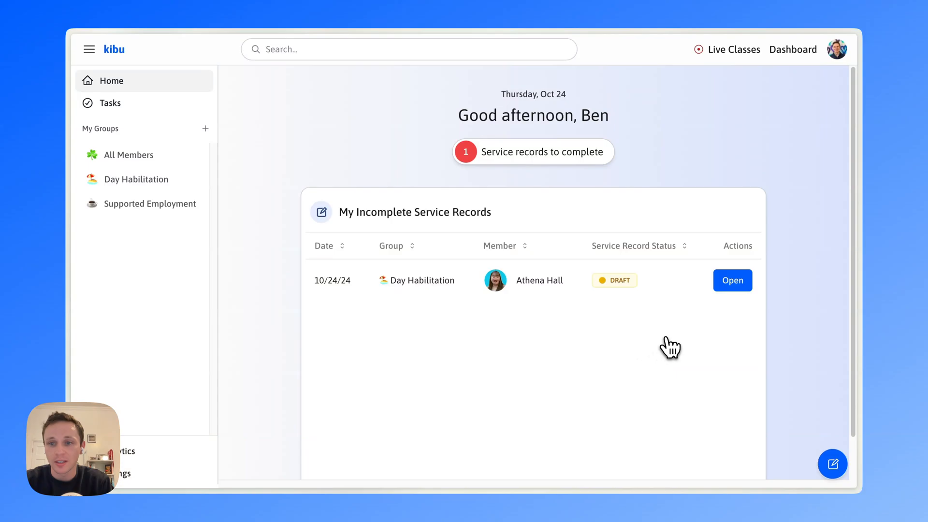
scroll(669, 346, "down", 1)
left_click(727, 255)
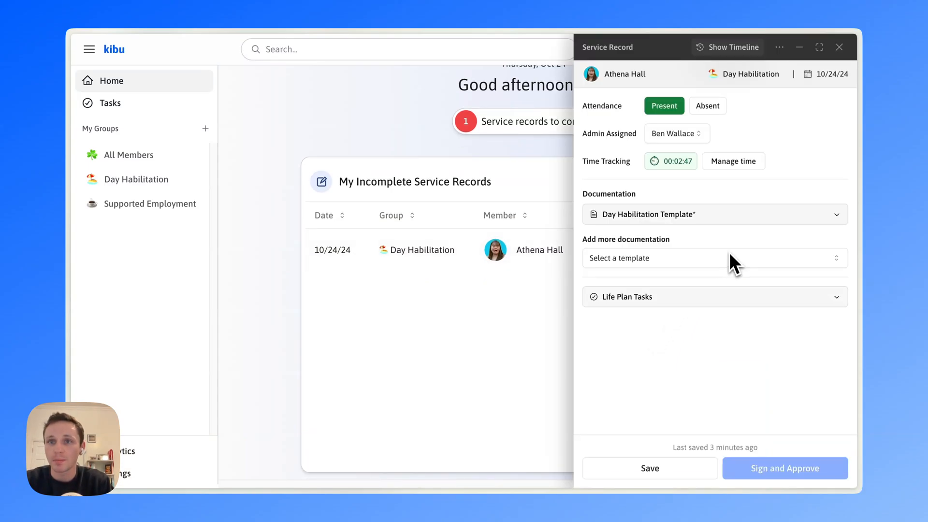
left_click(626, 208)
Step: Set the level of interaction to Moderate and mark Communication and Daily Living as skills worked on
scroll(668, 248, "down", 1)
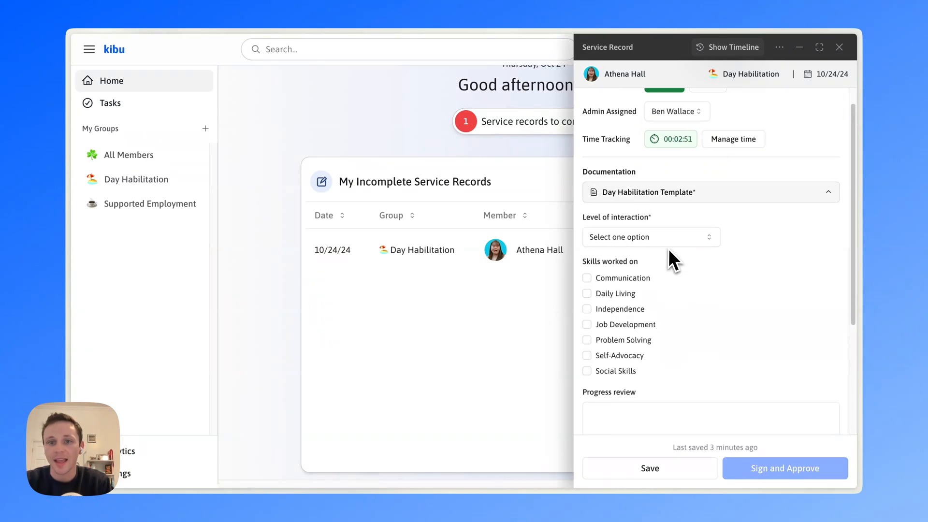
scroll(668, 248, "down", 2)
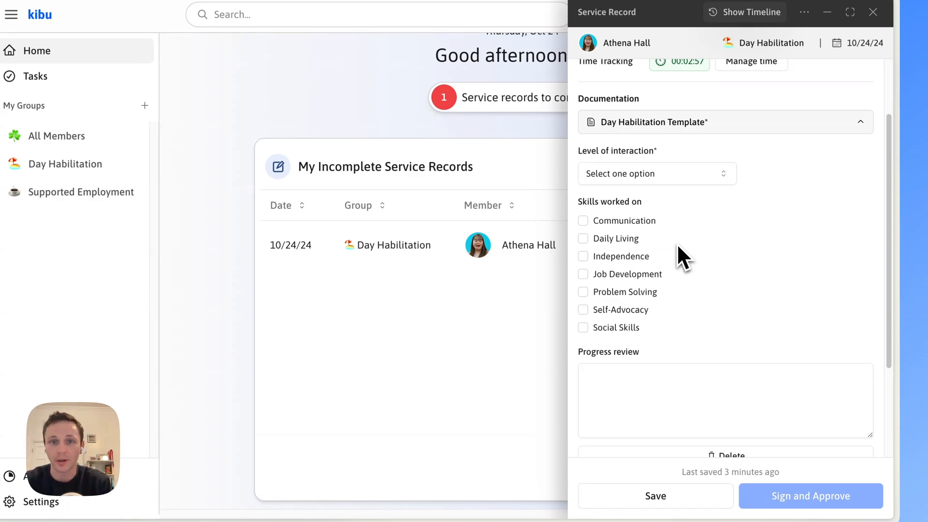
scroll(678, 247, "down", 1)
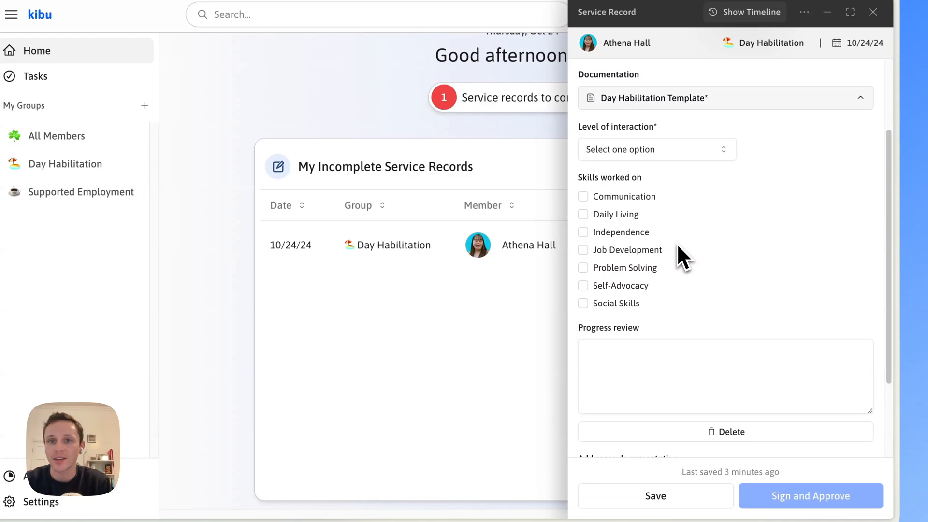
left_click(672, 154)
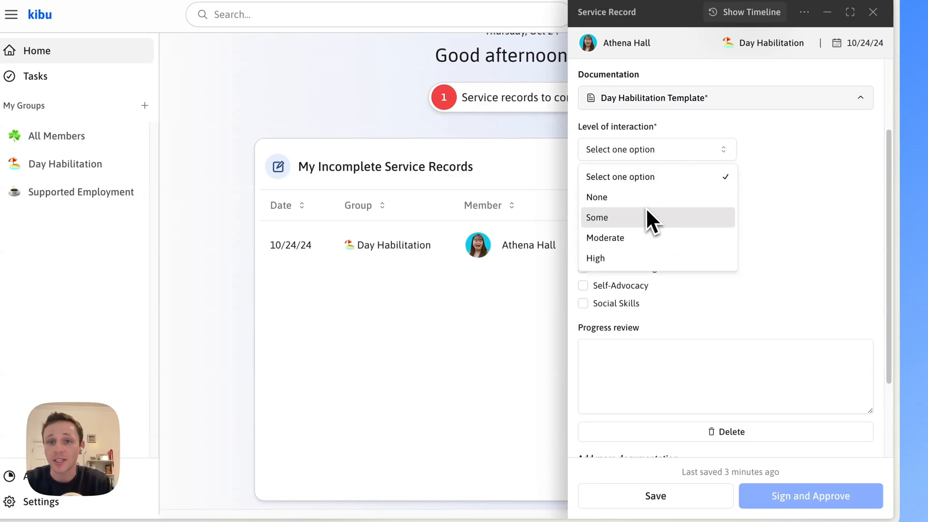
left_click(647, 236)
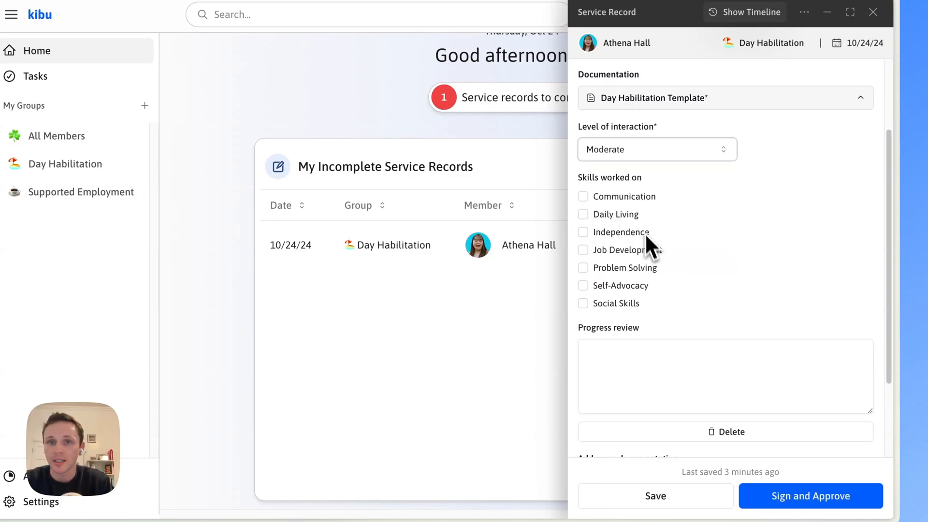
left_click(625, 196)
left_click(625, 216)
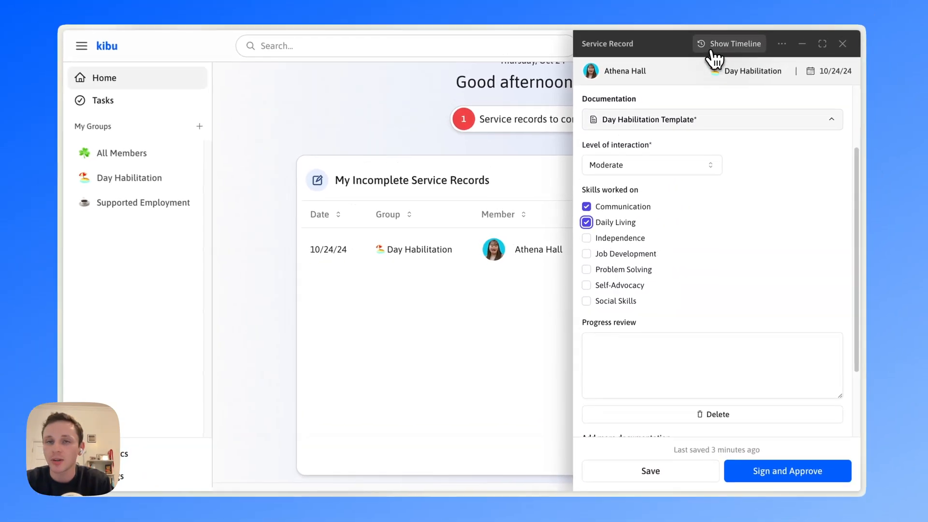
Step: Show the member's day timeline beside the record and enter "Did knitting and worked on social skills" as the progress review
left_click(713, 51)
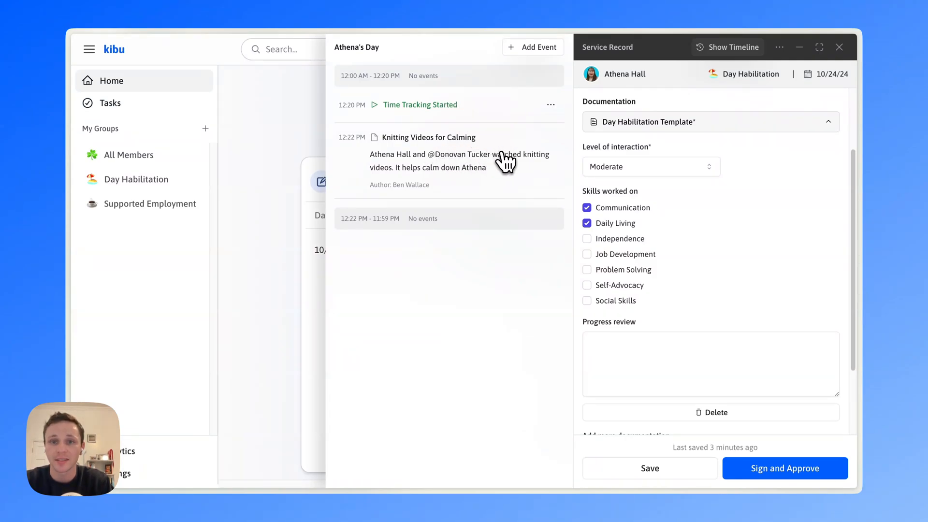
scroll(667, 309, "down", 1)
left_click(672, 312)
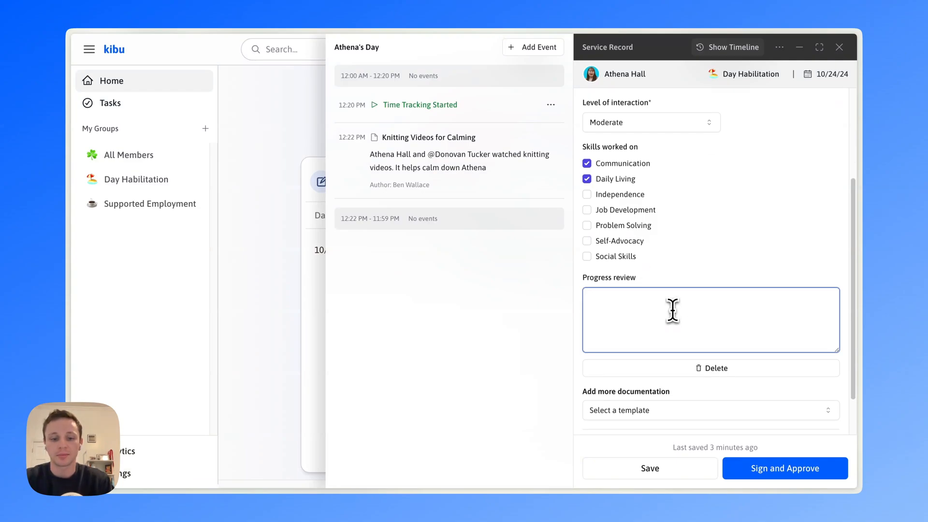
type("Did kno")
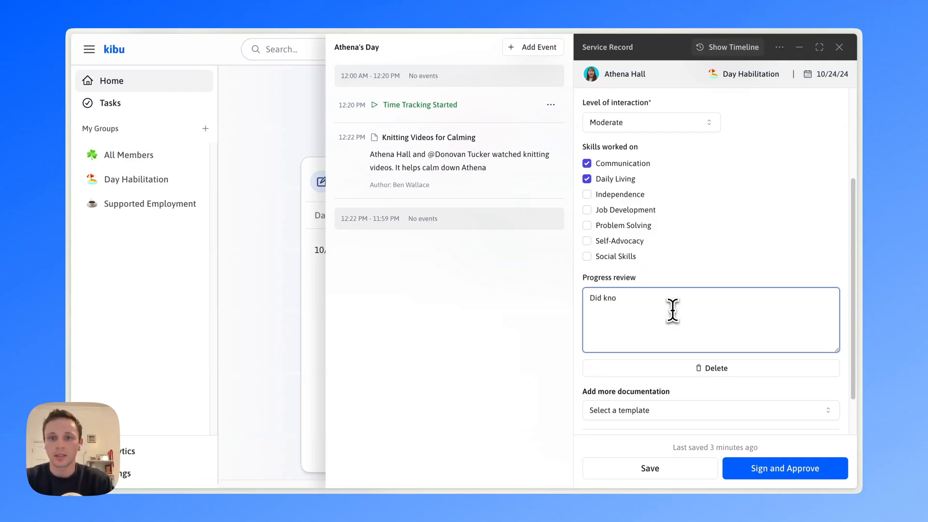
key("BackSpace")
type("itting")
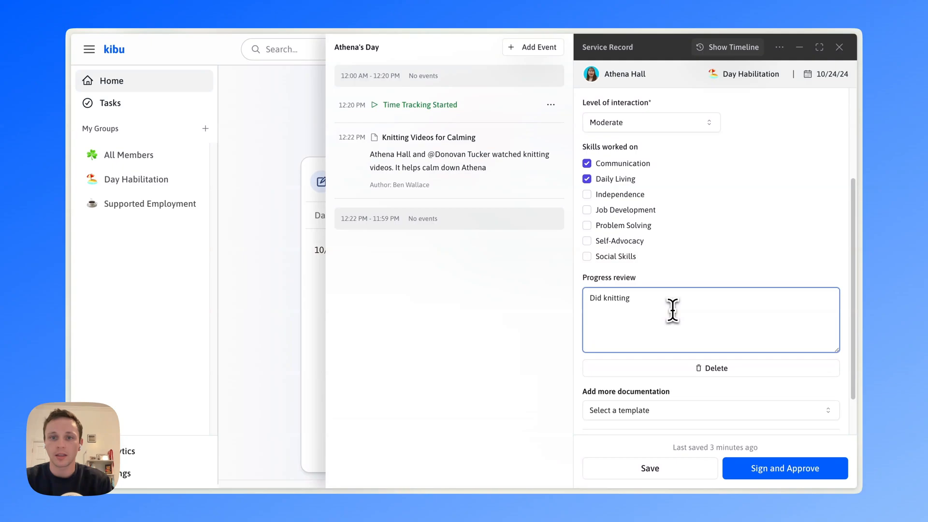
type(".  and worked on social ski")
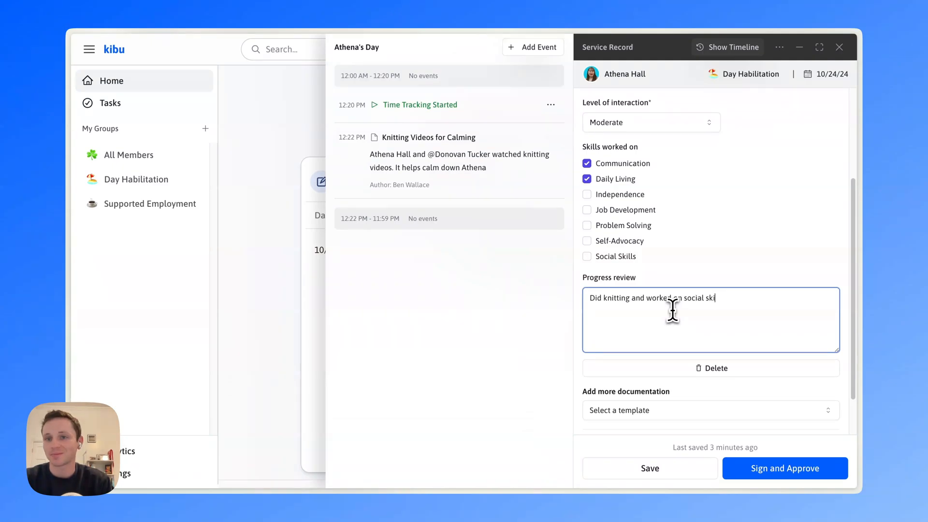
type("lls")
Step: Expand the Life Plan Tasks and answer Yes to both the peer or staff conversation and community outing questions
scroll(697, 307, "down", 1)
left_click(682, 400)
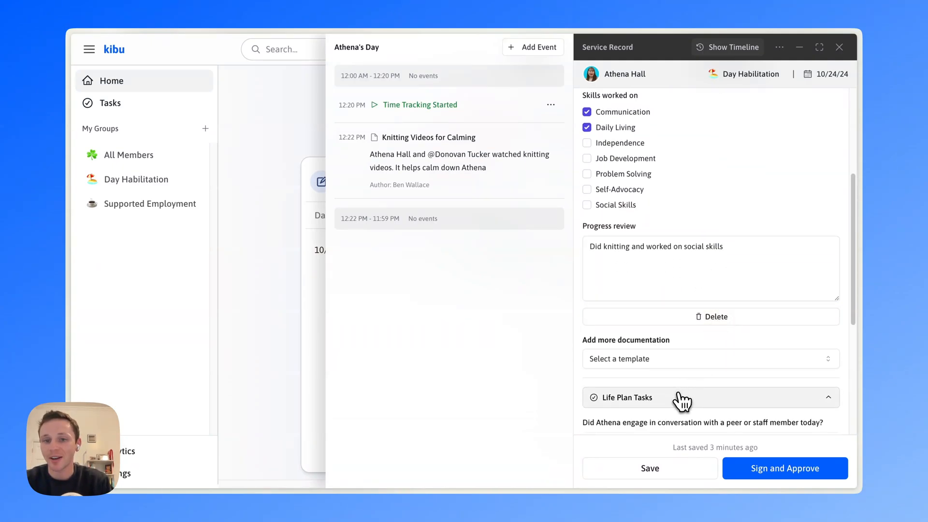
scroll(684, 356, "down", 5)
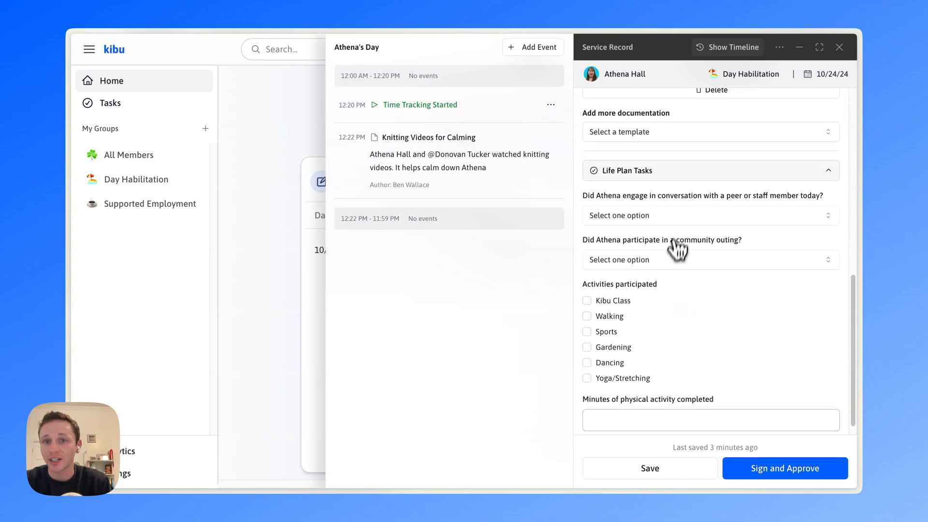
left_click(676, 216)
left_click(653, 255)
left_click(643, 260)
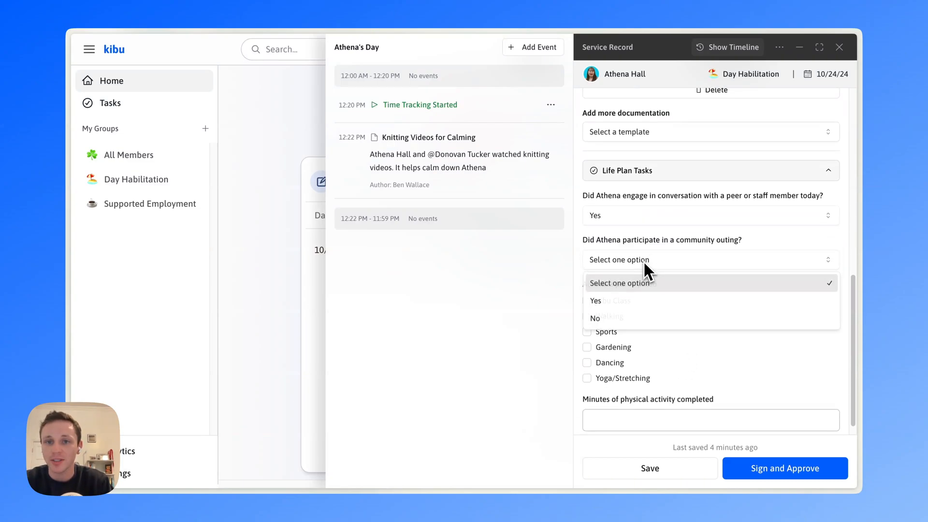
left_click(626, 299)
Step: Record Walking and Sports with 25 minutes of physical activity, and sign and approve the service record
left_click(608, 317)
left_click(607, 331)
scroll(607, 328, "down", 1)
left_click(623, 405)
type("2")
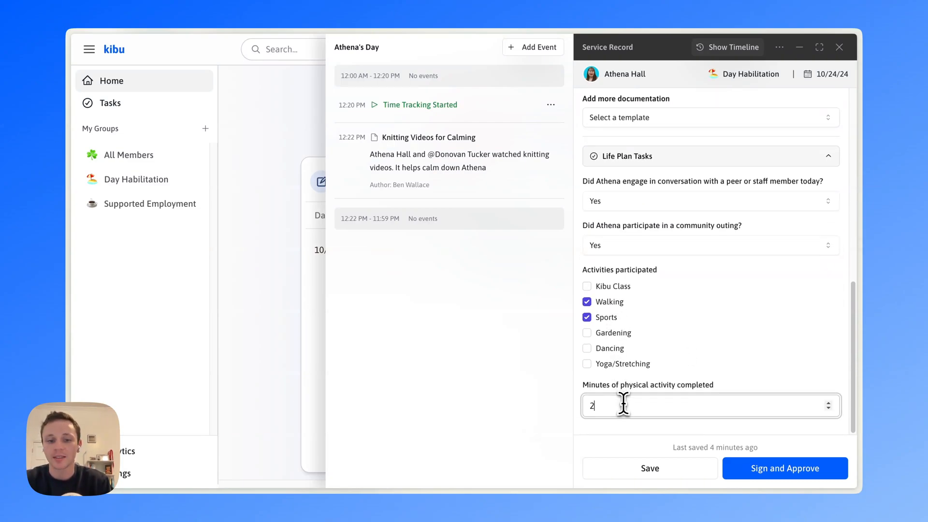
type("5")
left_click(787, 475)
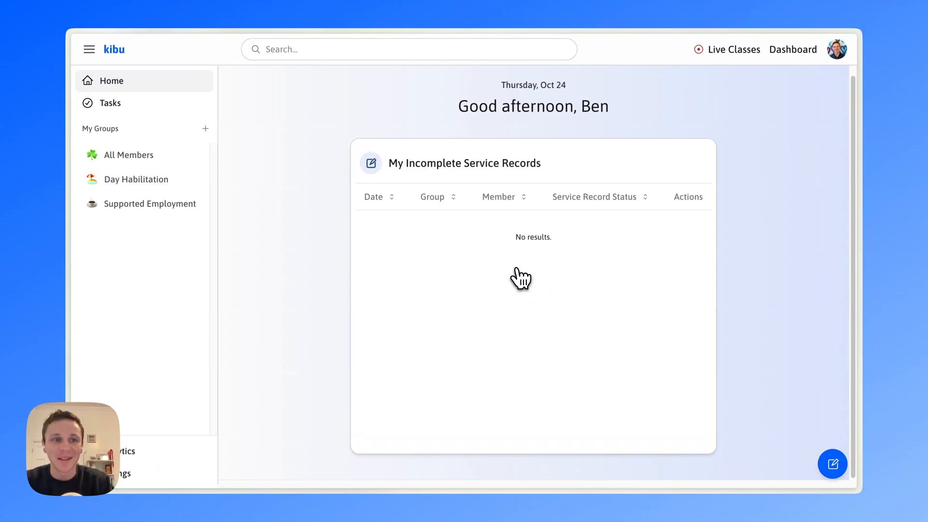
Step: Stop time tracking for the three present members of the Day Habilitation group
left_click(159, 180)
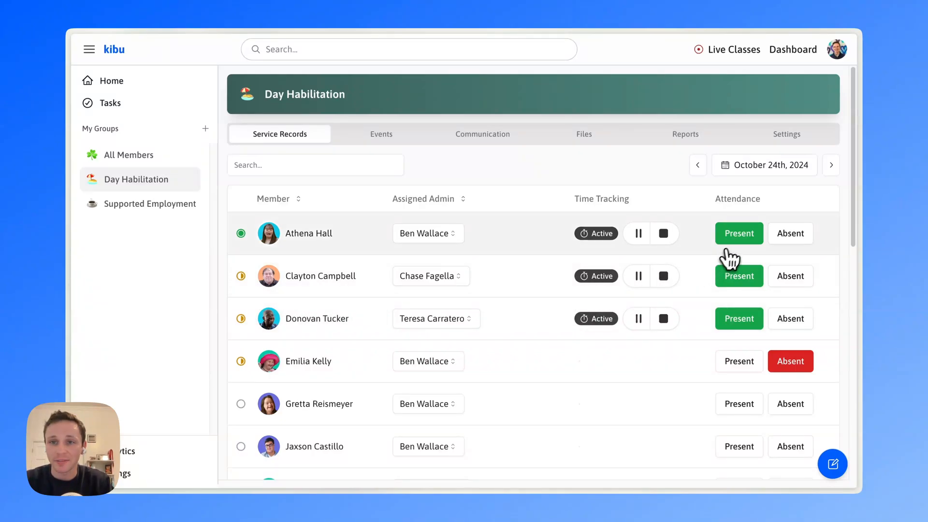
left_click(664, 235)
left_click(666, 273)
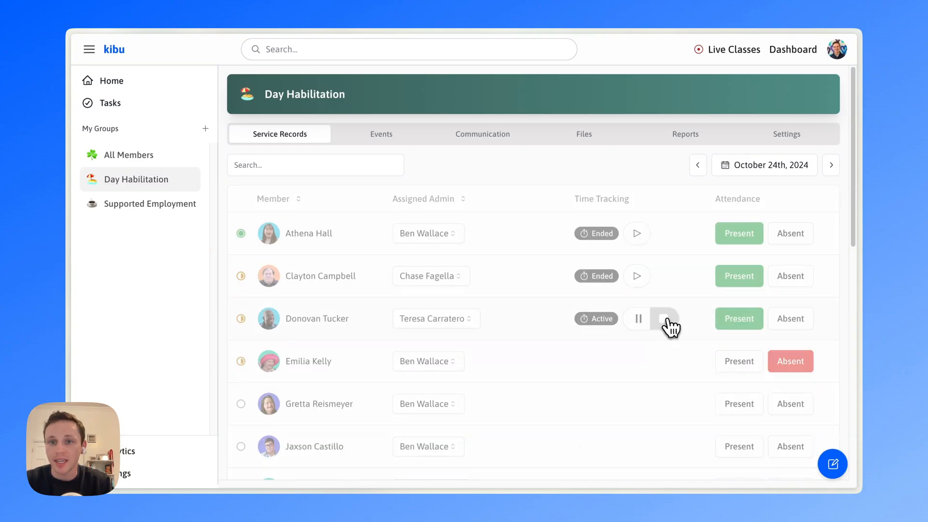
left_click(665, 321)
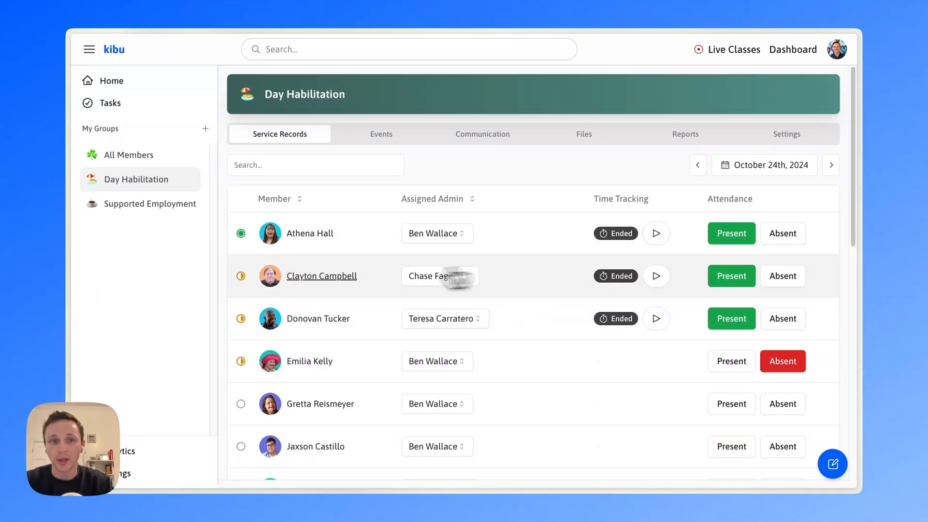
Step: Review the Day Habilitation group's daily service record completion charts for Oct 18 to Oct 24, 2024
left_click(686, 137)
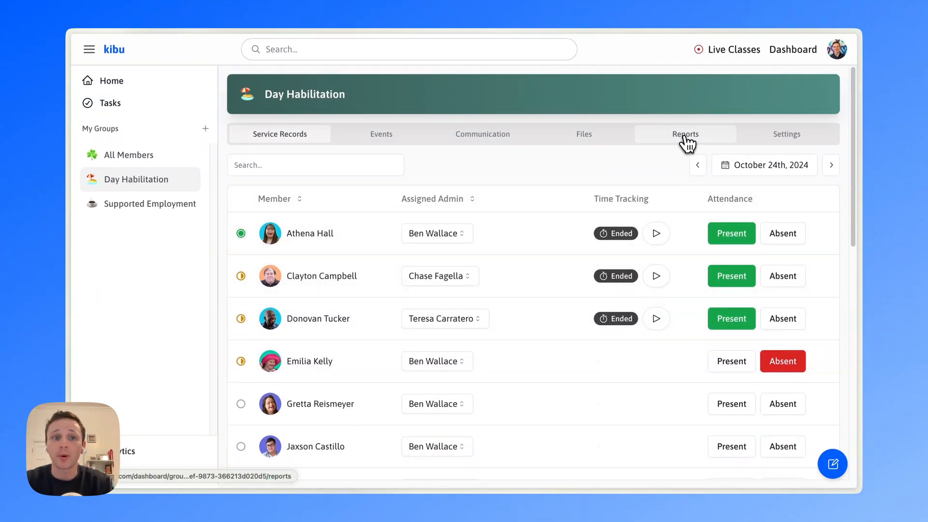
scroll(613, 184, "down", 1)
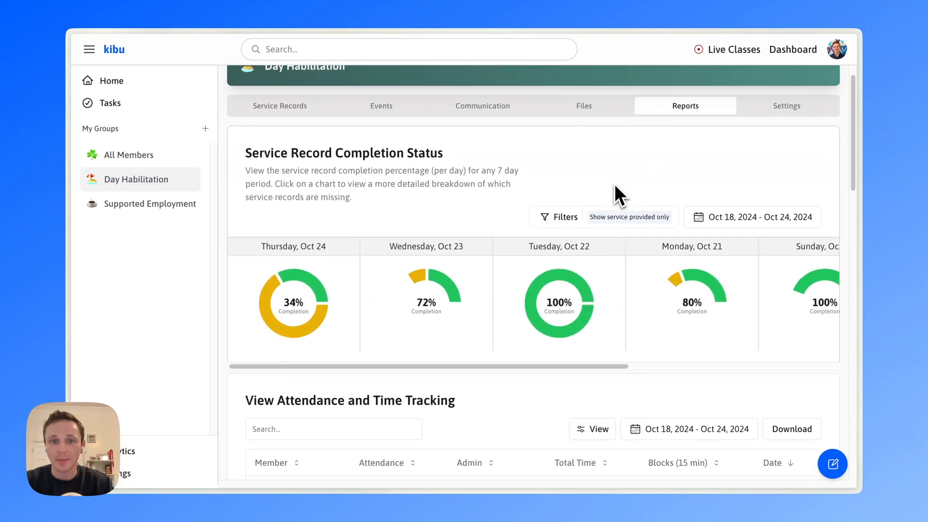
scroll(476, 294, "right", 1)
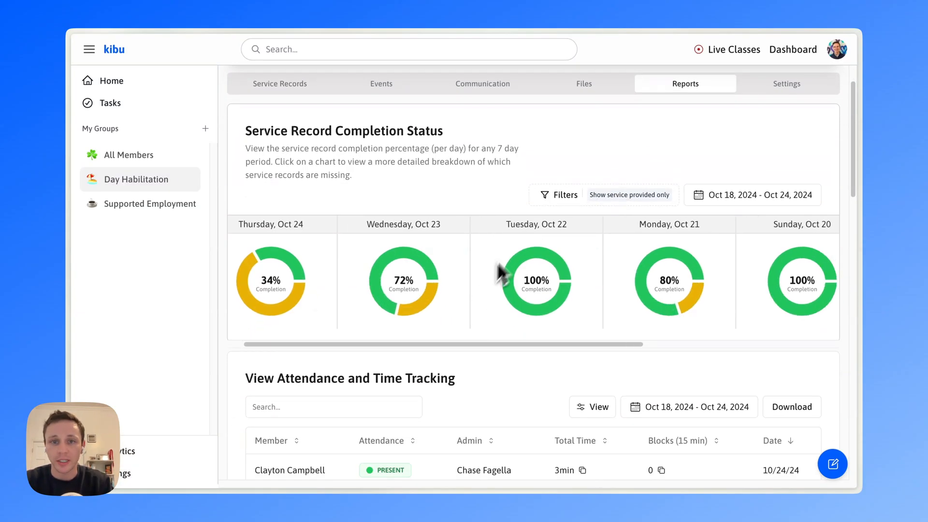
scroll(465, 279, "right", 6)
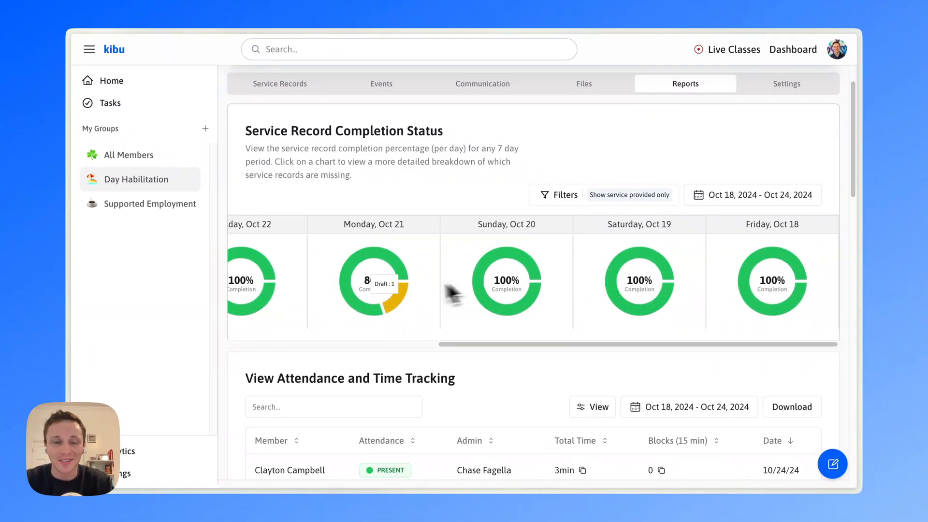
scroll(434, 288, "left", 5)
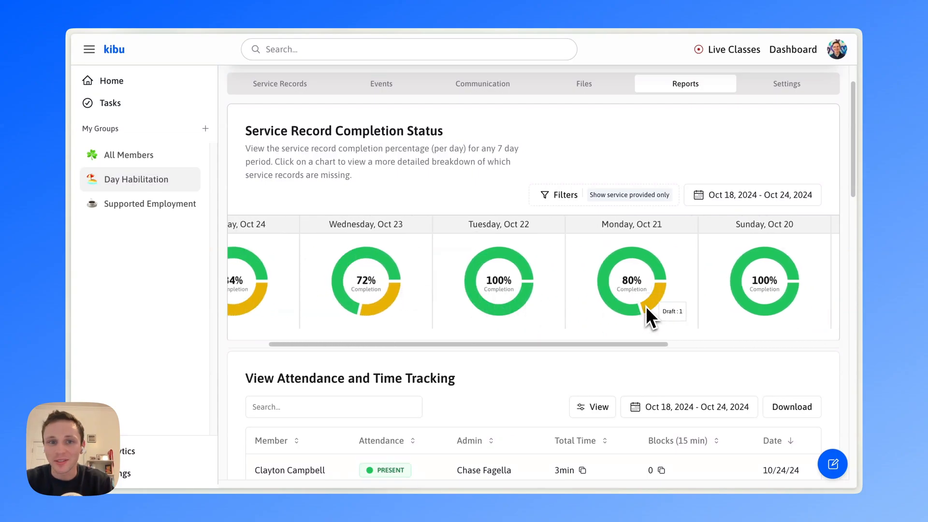
scroll(644, 306, "left", 1)
Step: Inspect the Monday, Oct 21 completion breakdown, expand the admin with the unsigned draft, and close the breakdown
left_click(691, 302)
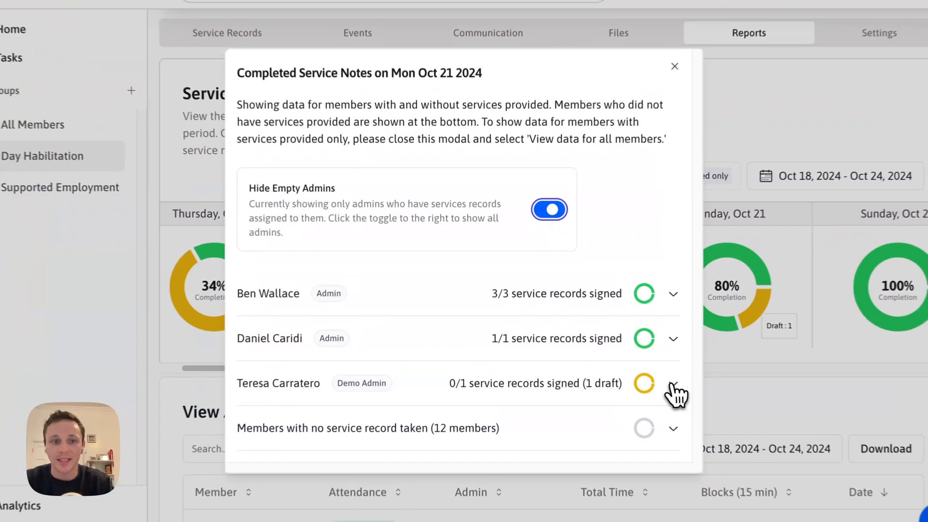
left_click(673, 385)
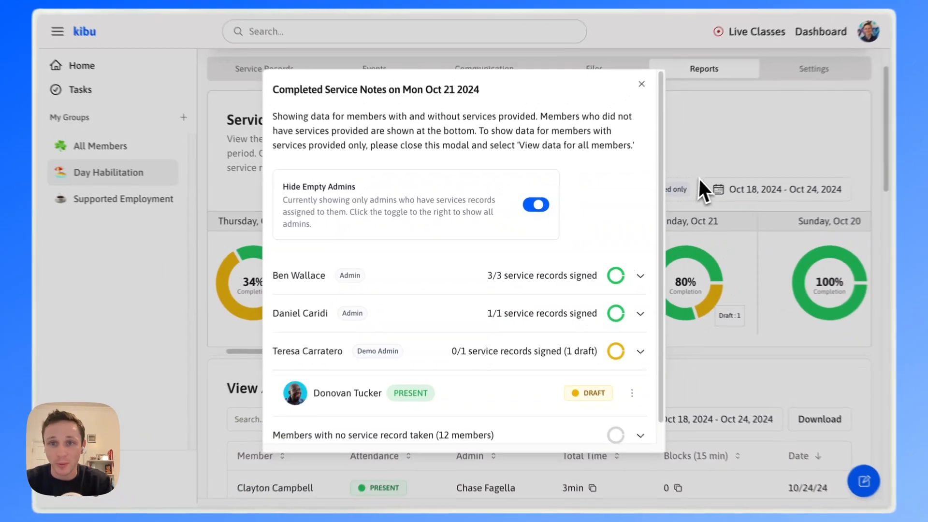
left_click(741, 164)
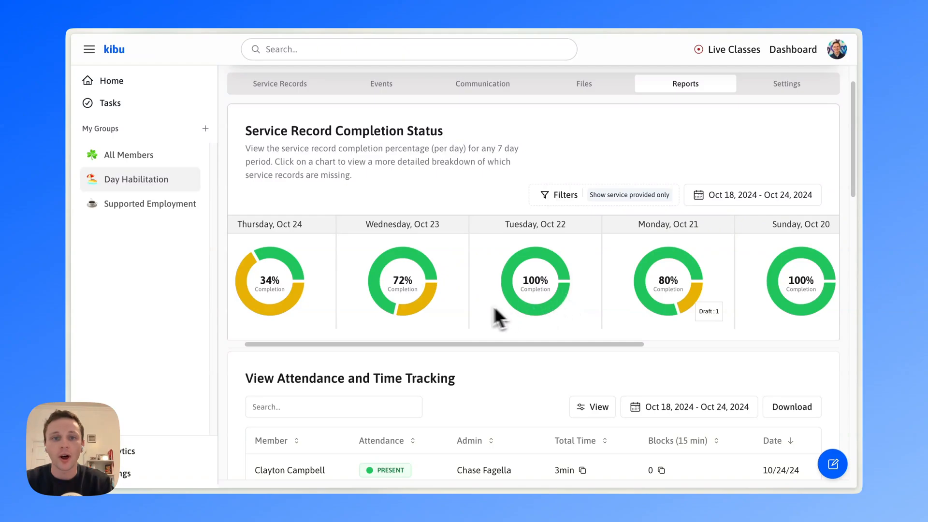
Step: Check the incomplete service records on the home page and return to the Day Habilitation group's service records
scroll(613, 355, "up", 1)
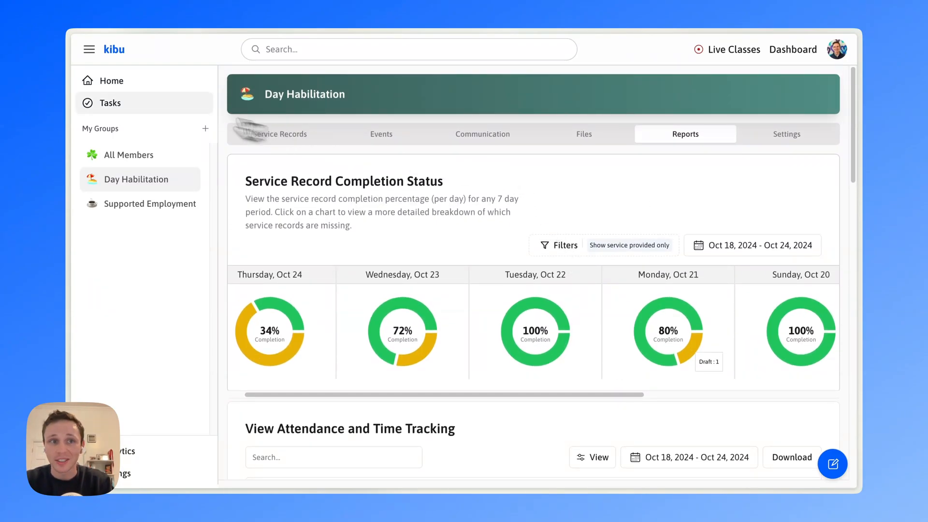
left_click(134, 93)
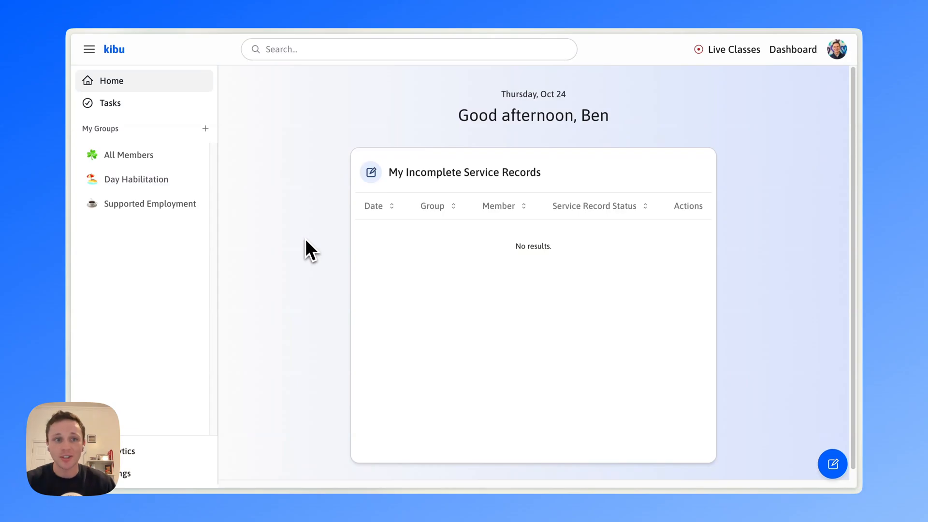
left_click(183, 186)
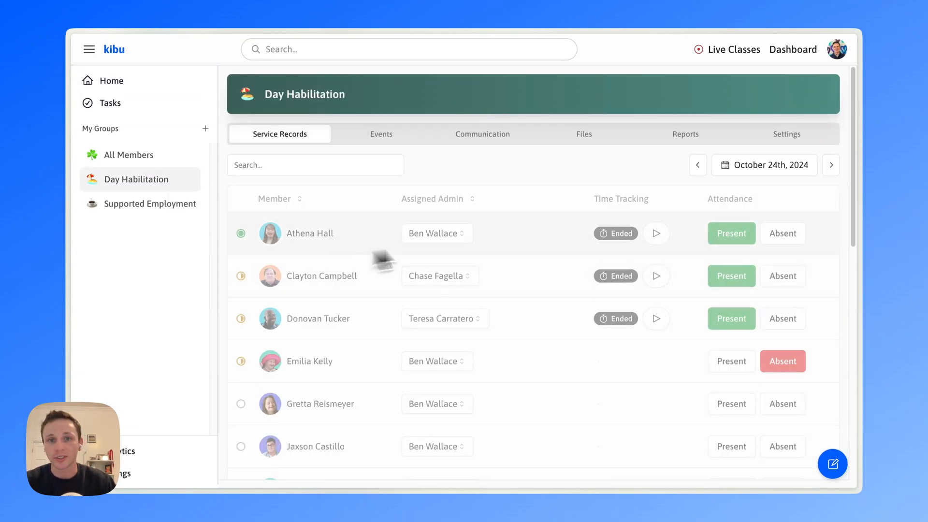